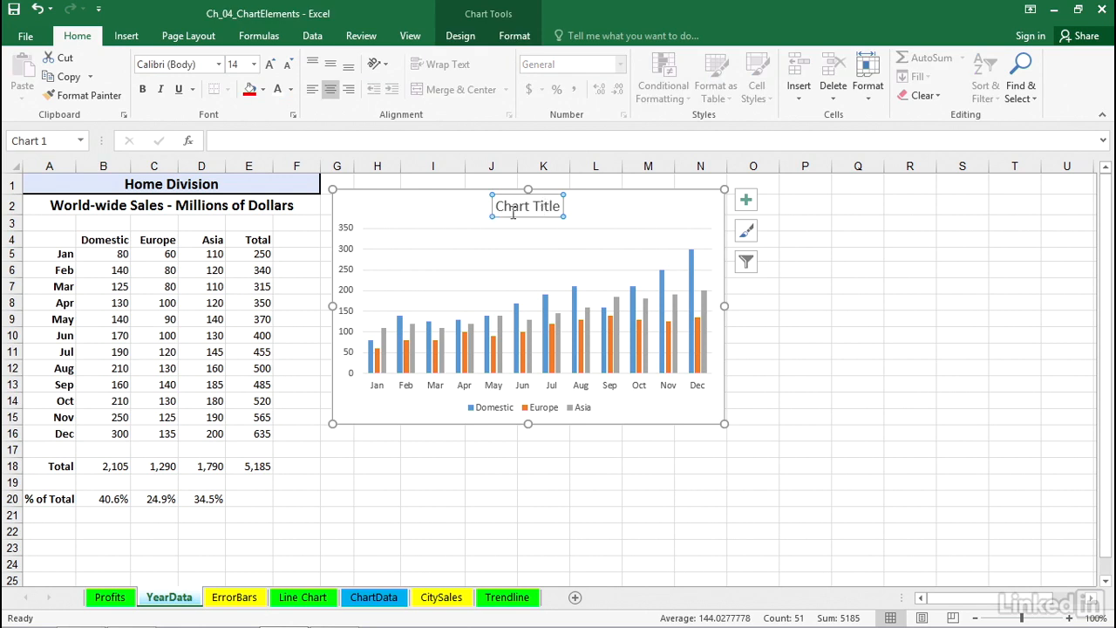
pyautogui.click(184, 182)
pyautogui.click(515, 207)
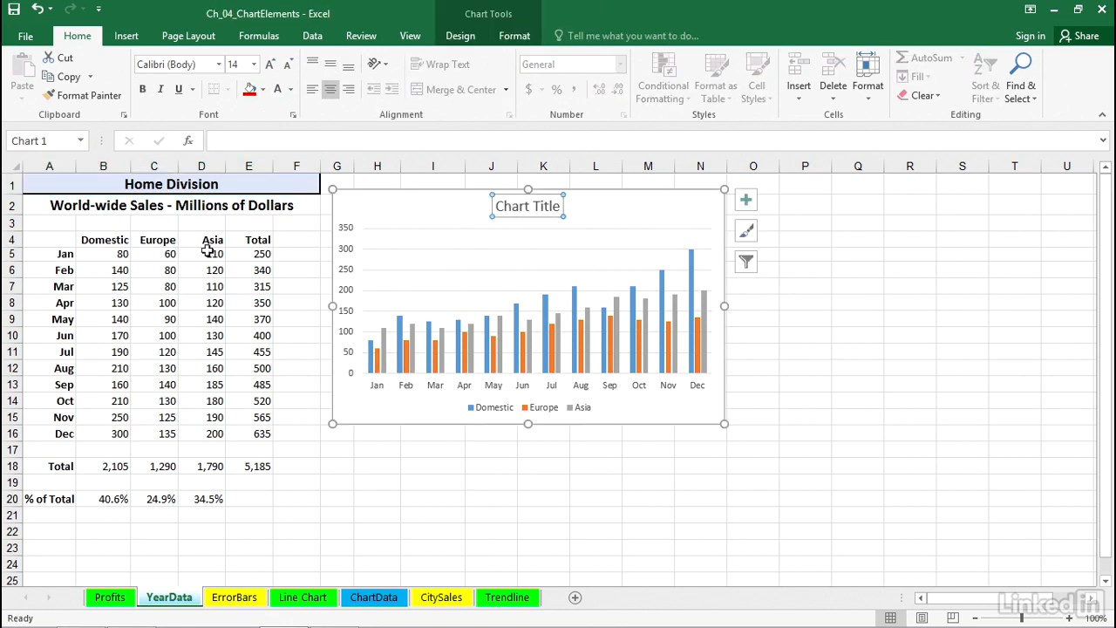
pyautogui.click(51, 205)
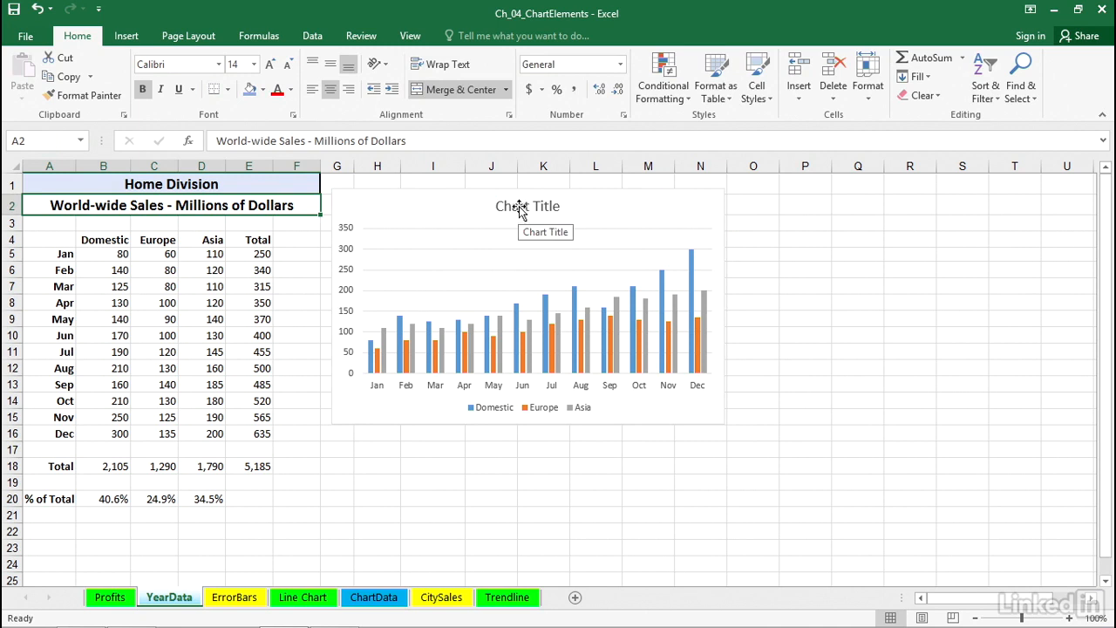
# Apply the quick layout with a chart title, both axis titles and a legend beside the plot to the column chart.
pyautogui.click(584, 209)
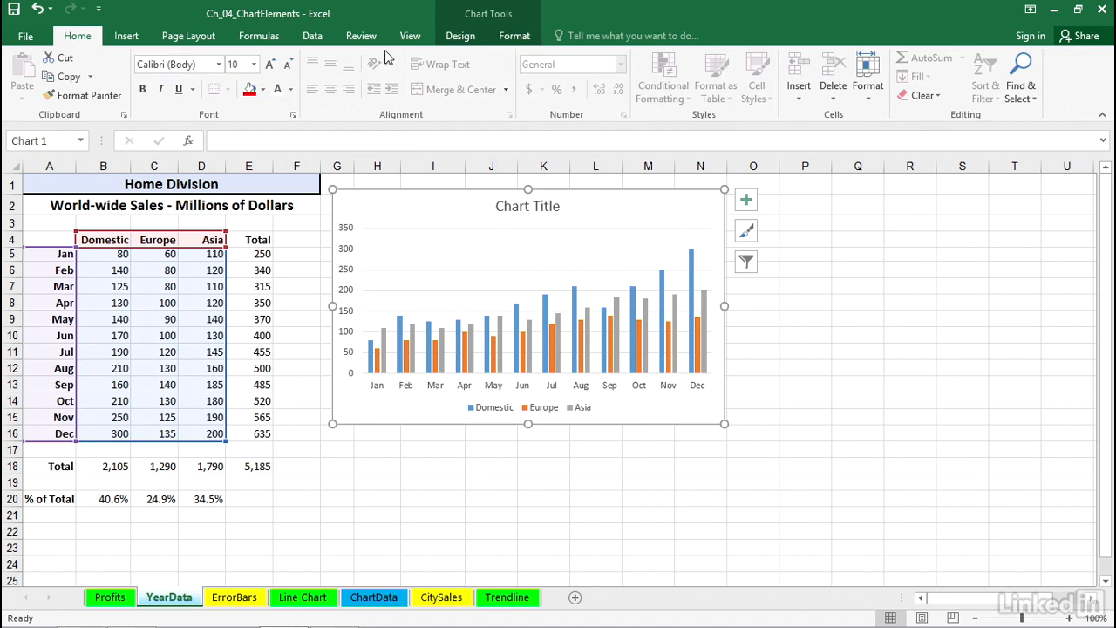
pyautogui.click(469, 40)
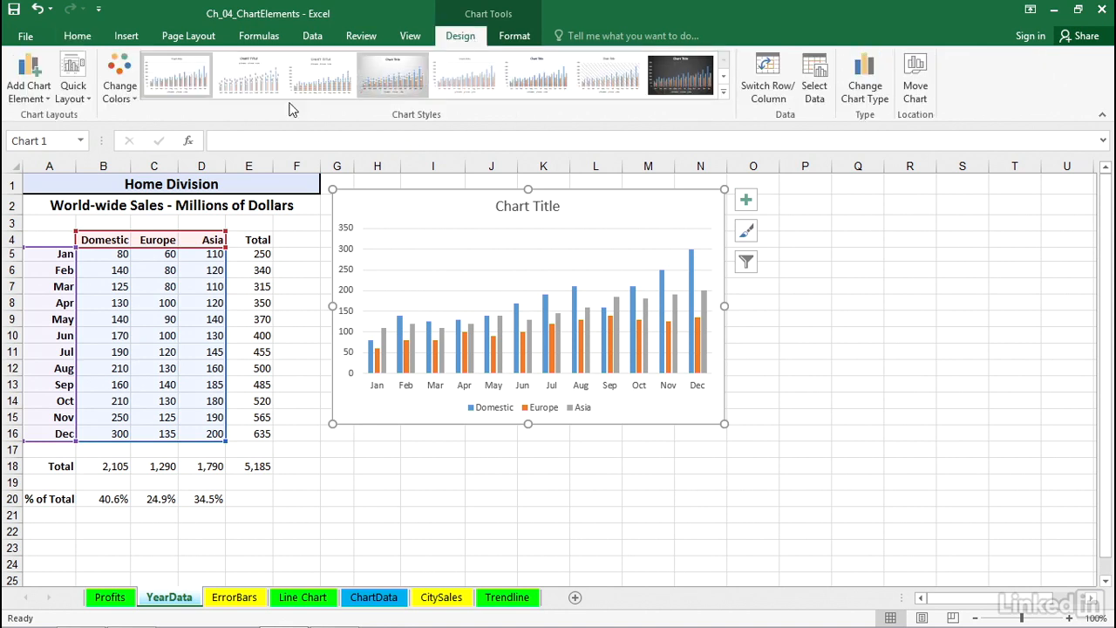
pyautogui.click(74, 71)
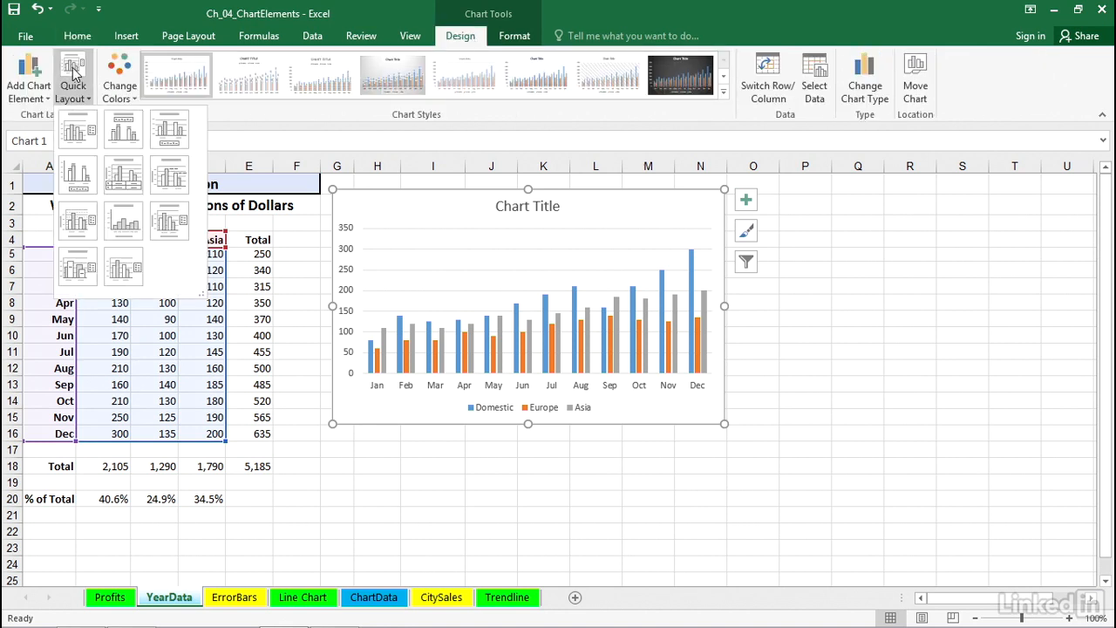
pyautogui.click(172, 220)
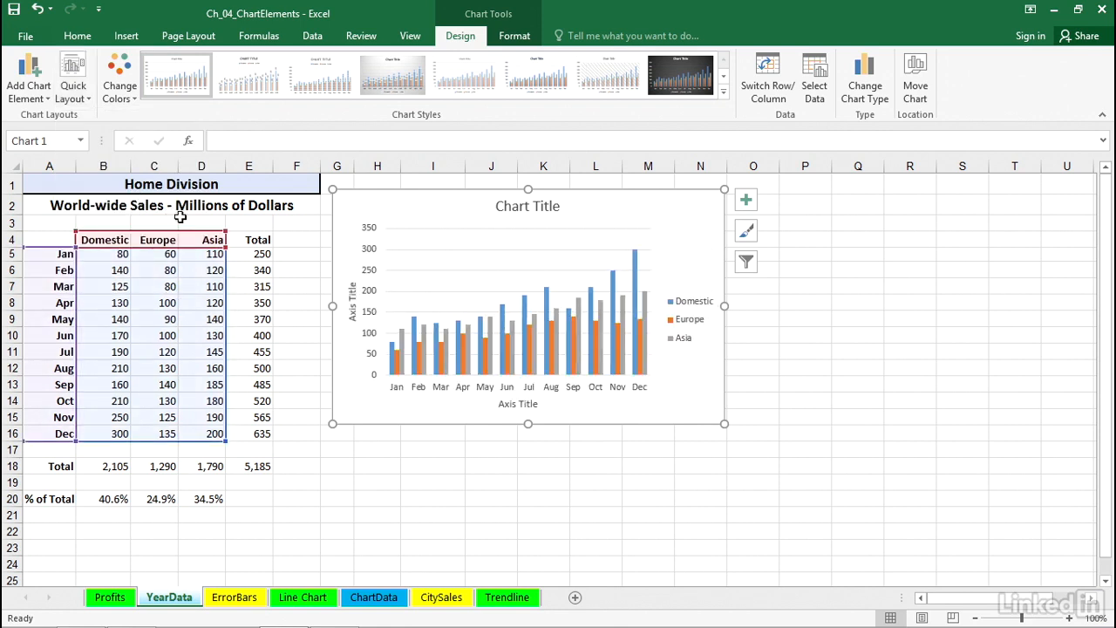
# Link the chart title to the heading in cell A1 with the formula =YearData!$A$1.
pyautogui.click(520, 206)
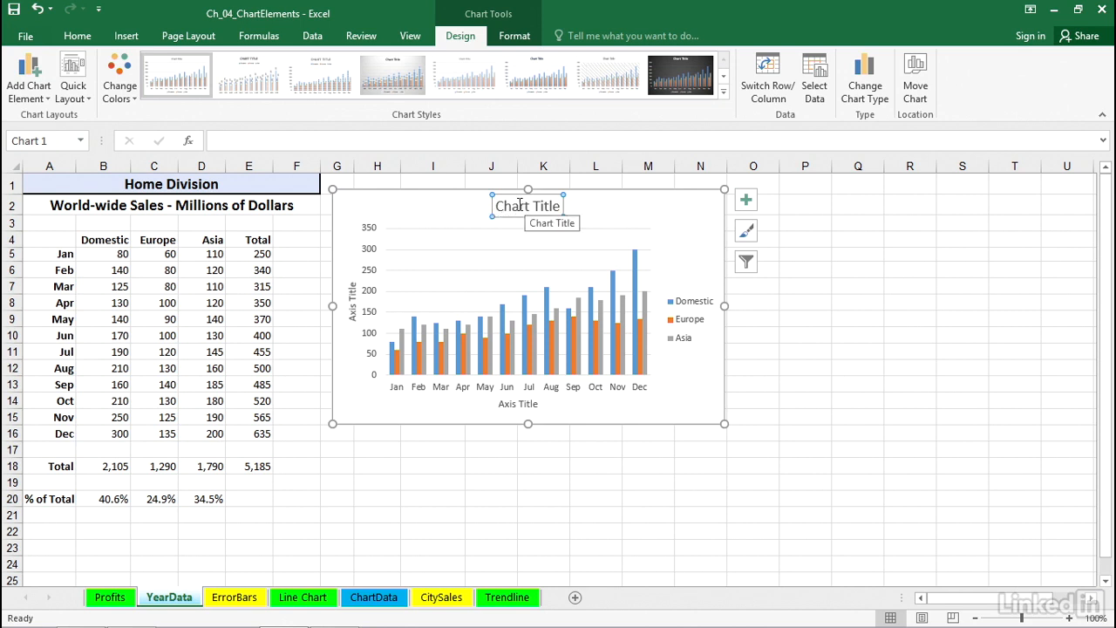
pyautogui.write('=')
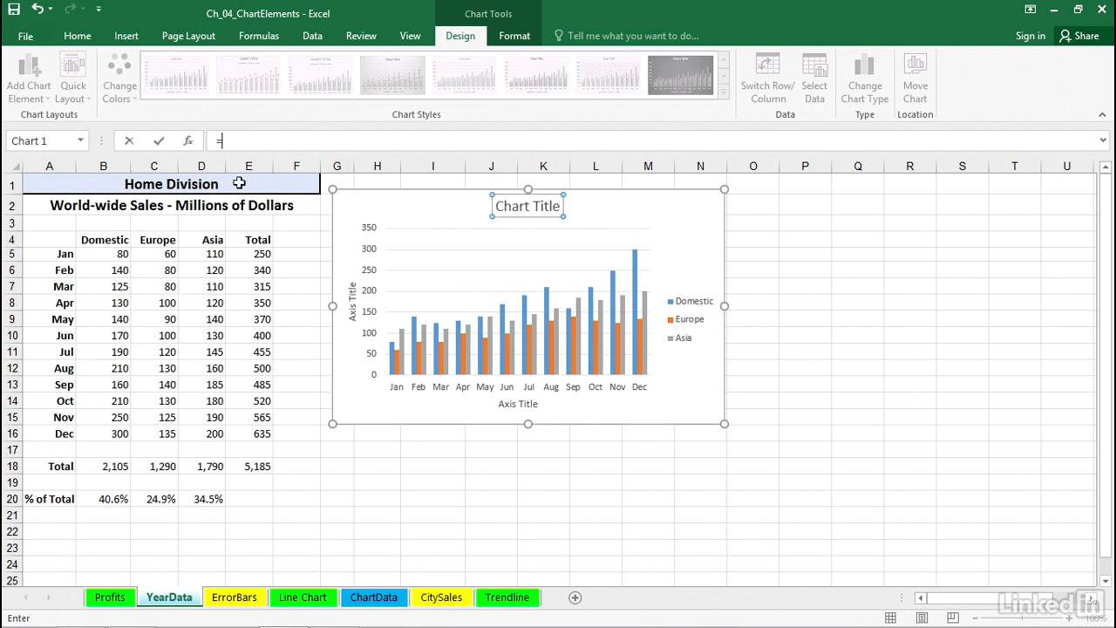
pyautogui.click(154, 182)
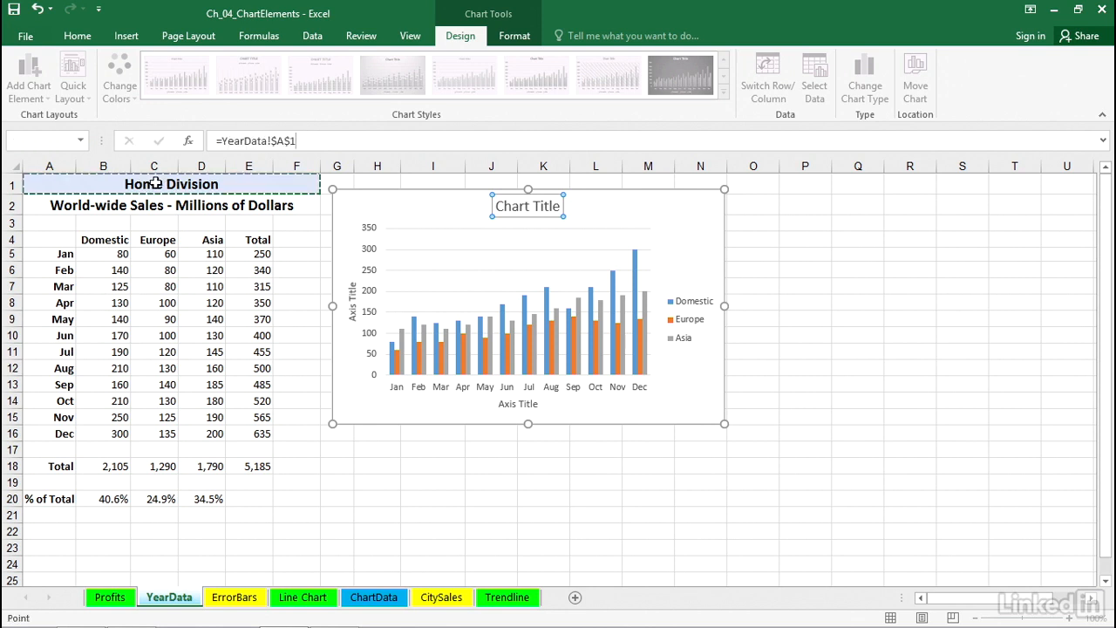
pyautogui.press('Return')
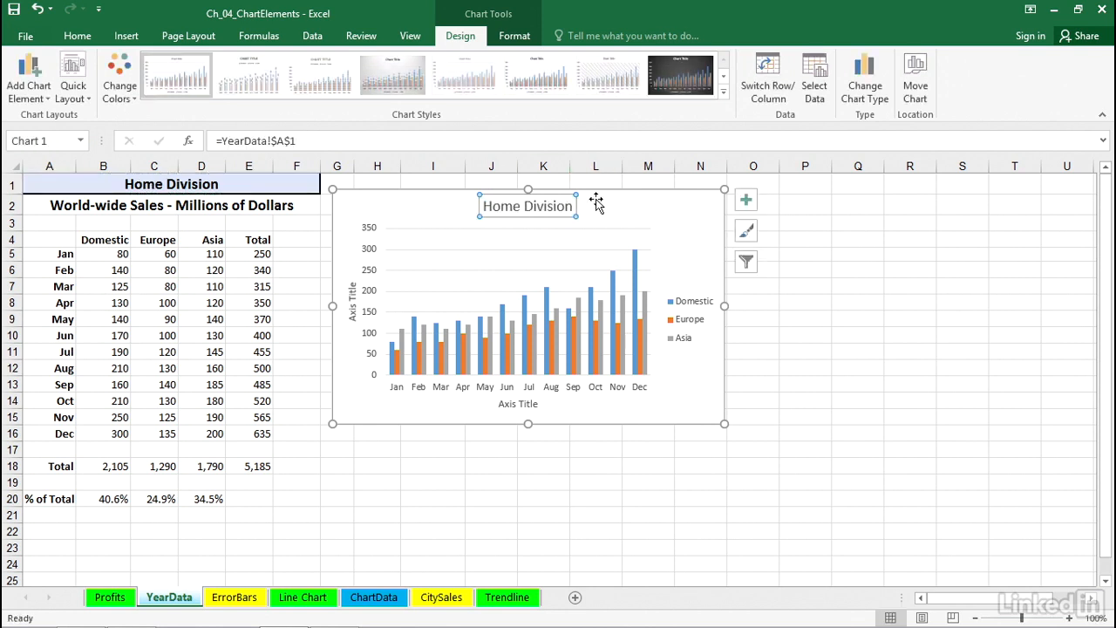
# Change the heading in cell A1 to "Home Department".
pyautogui.click(224, 181)
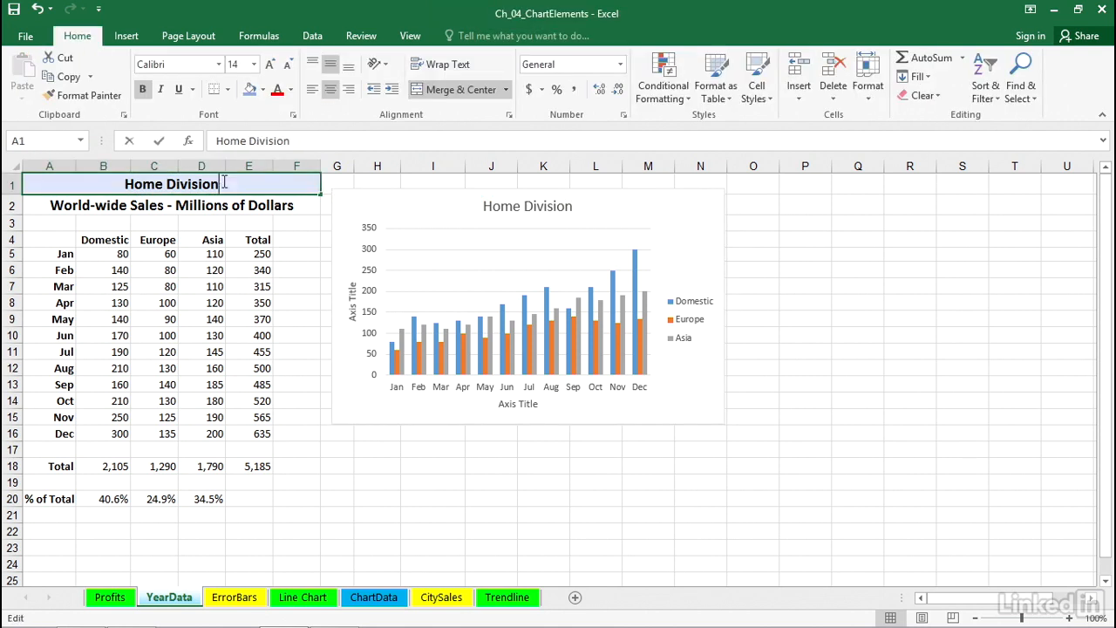
pyautogui.doubleClick(248, 190)
pyautogui.press('BackSpace')
pyautogui.press('BackSpace')
pyautogui.press('BackSpace')
pyautogui.press('BackSpace')
pyautogui.press('BackSpace')
pyautogui.press('BackSpace')
pyautogui.press('BackSpace')
pyautogui.write('epartment')
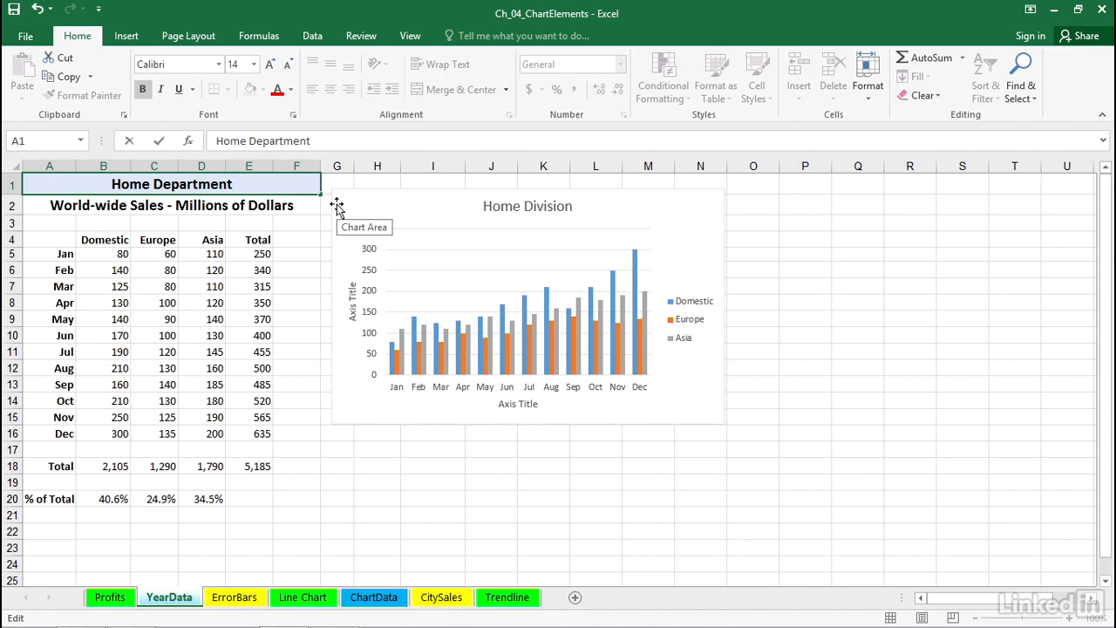
pyautogui.press('Return')
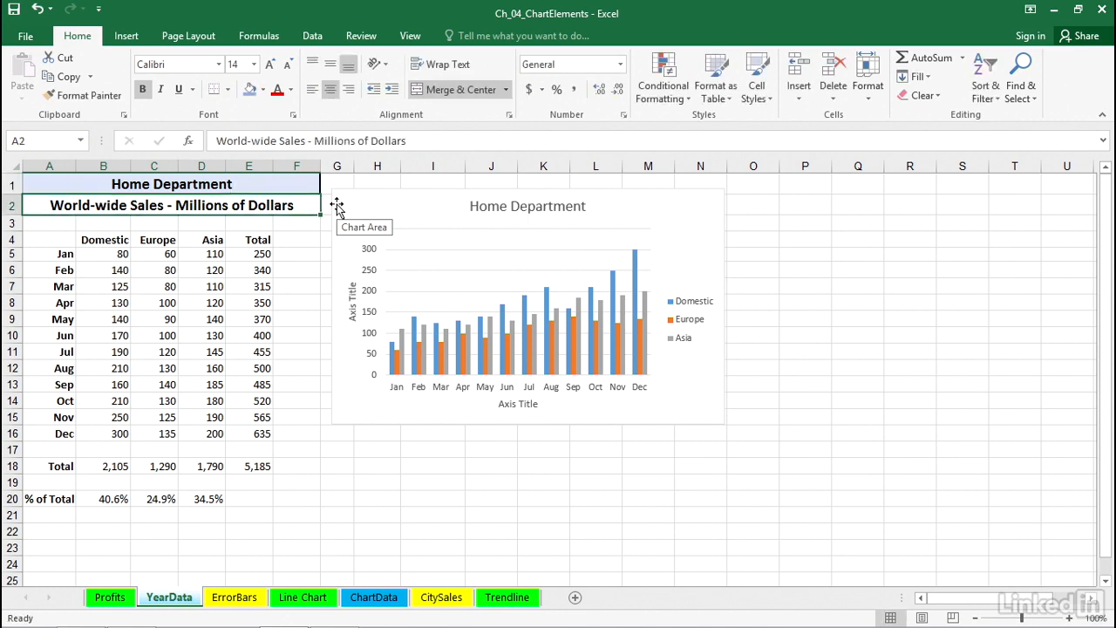
# Link the vertical axis title to the subtitle in cell A2 with the formula =YearData!$A$2.
pyautogui.click(354, 302)
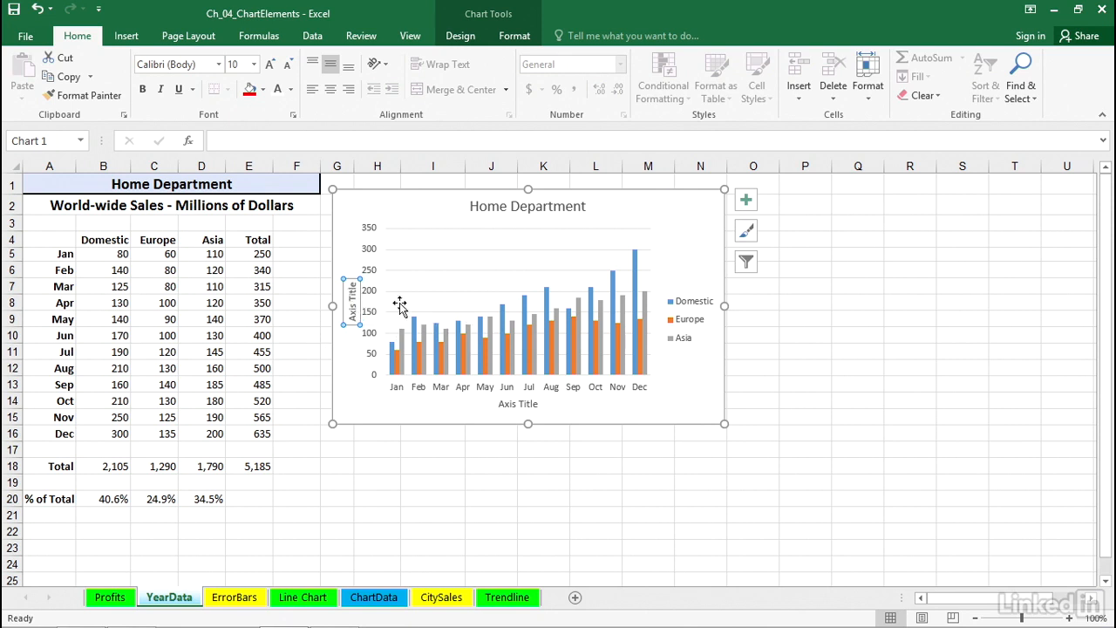
pyautogui.write('=')
pyautogui.click(179, 205)
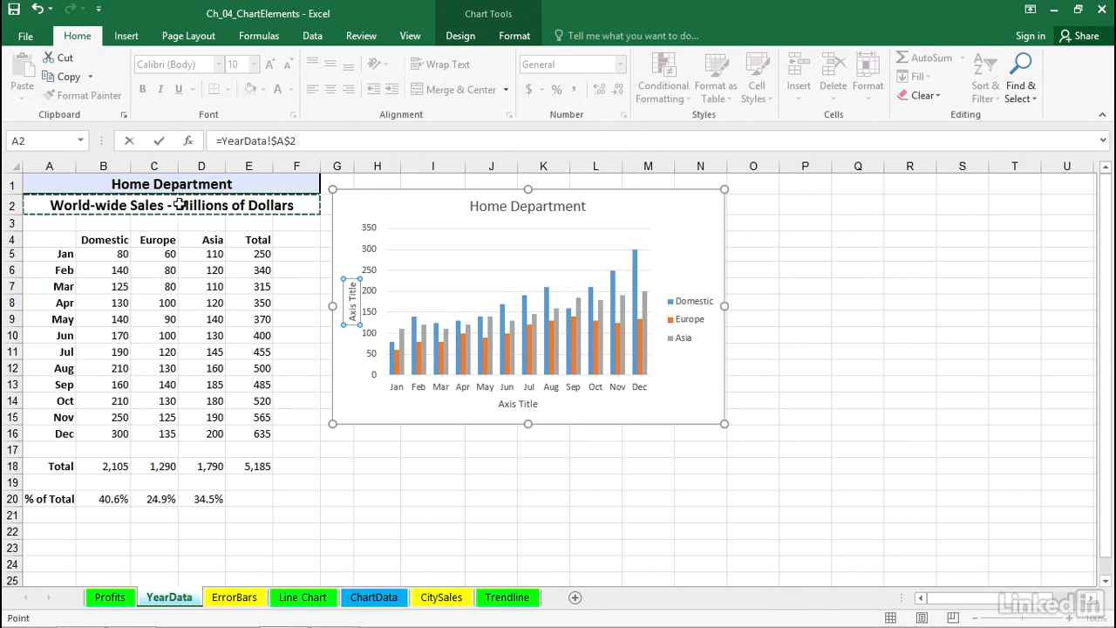
pyautogui.press('Return')
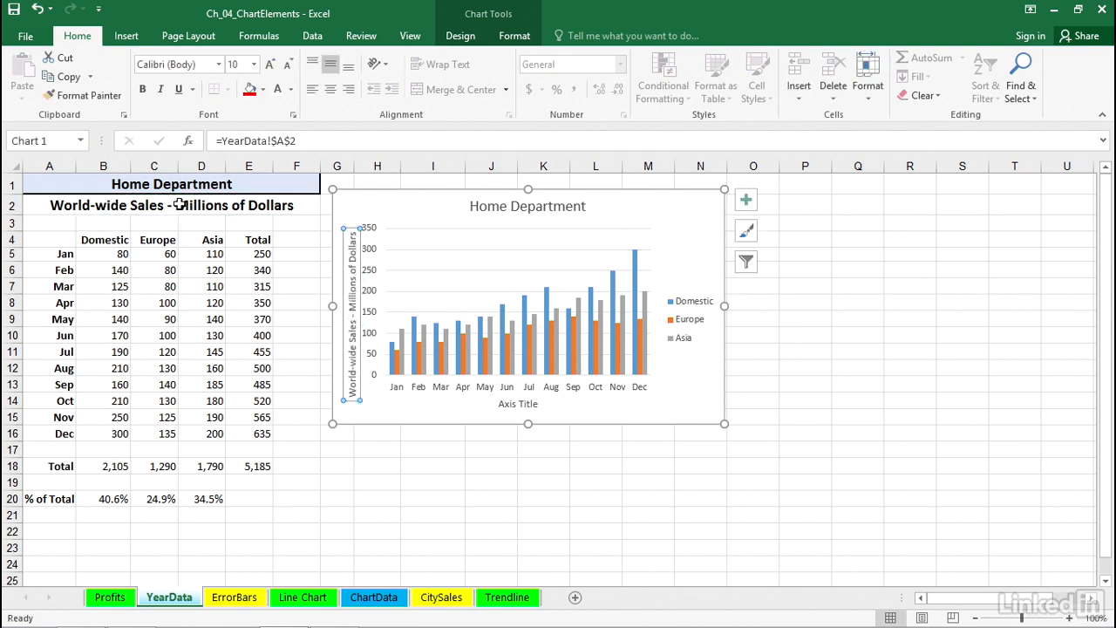
# Change the subtitle in cell A2 to "World-wide Sales - Billions of Dollars".
pyautogui.click(179, 203)
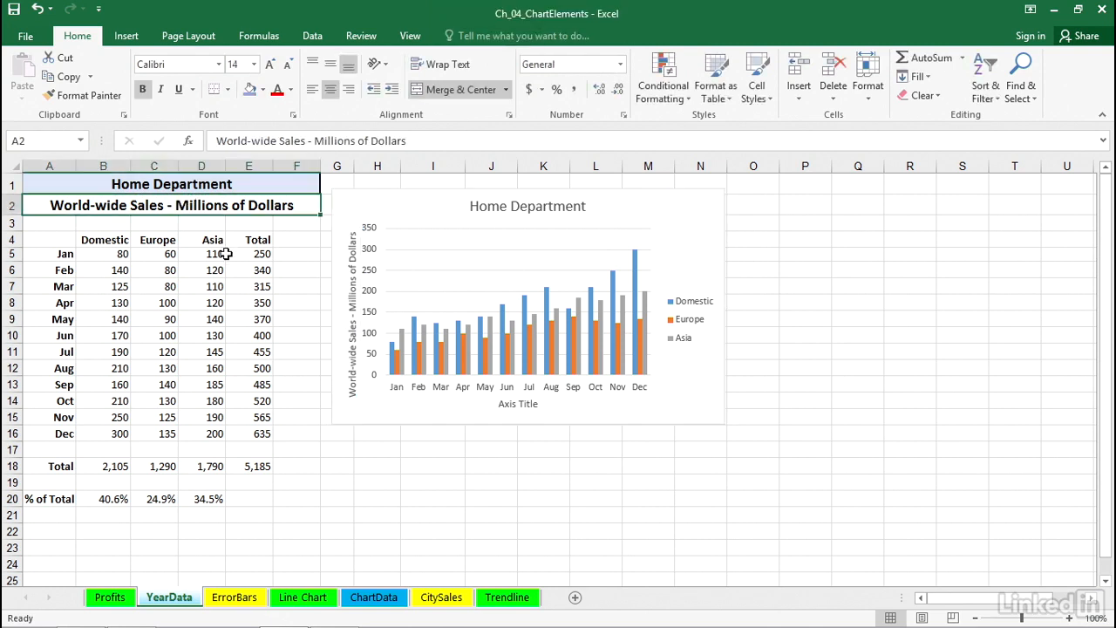
pyautogui.click(228, 255)
pyautogui.doubleClick(183, 204)
pyautogui.moveTo(188, 204); pyautogui.dragTo(176, 204)
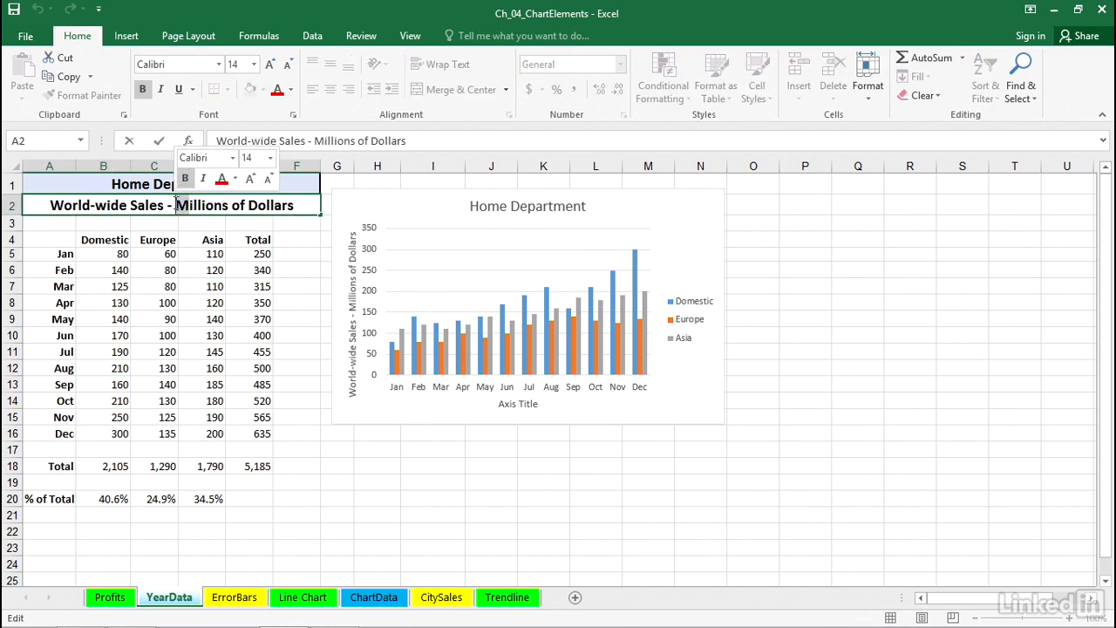
pyautogui.write('B')
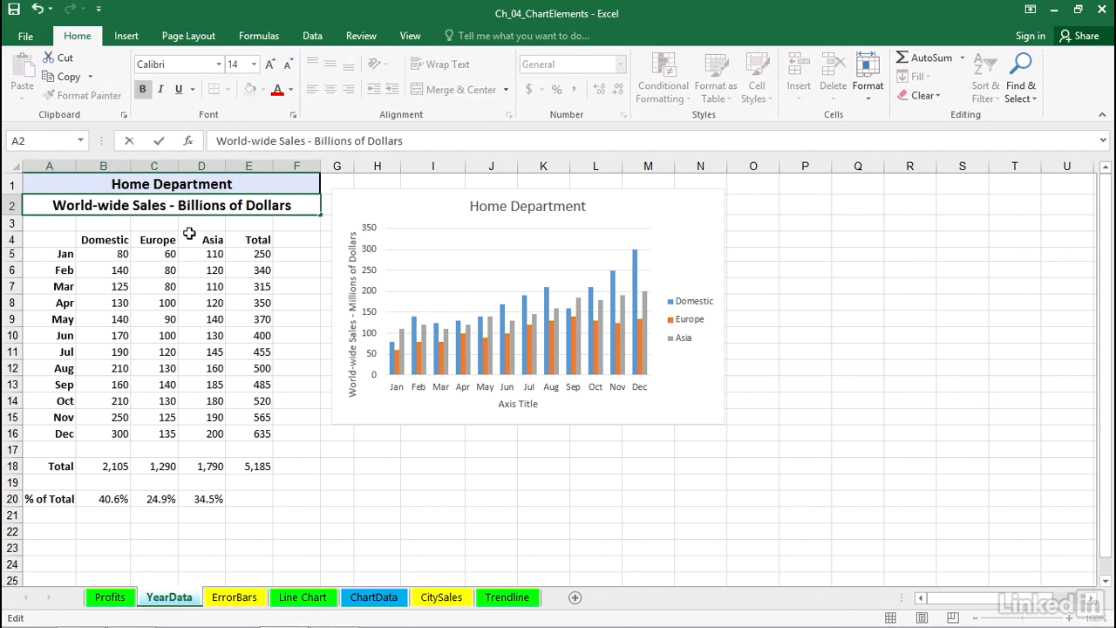
pyautogui.press('Return')
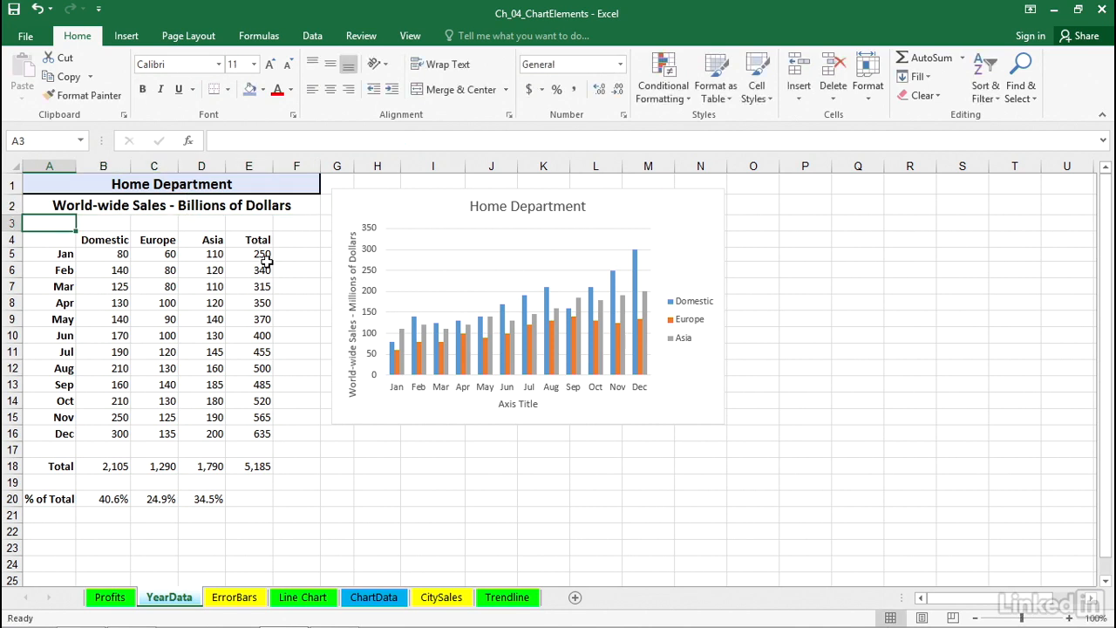
# Check the linked vertical axis title in the chart and undo the subtitle edit in cell A2.
pyautogui.click(344, 296)
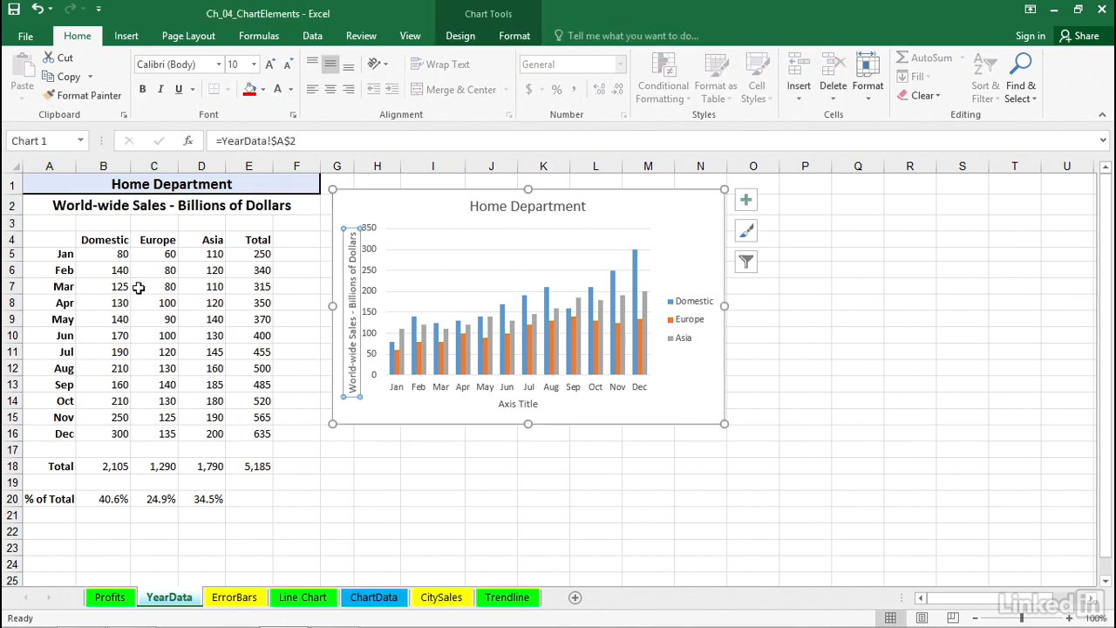
pyautogui.hotkey('ctrl', 'z')
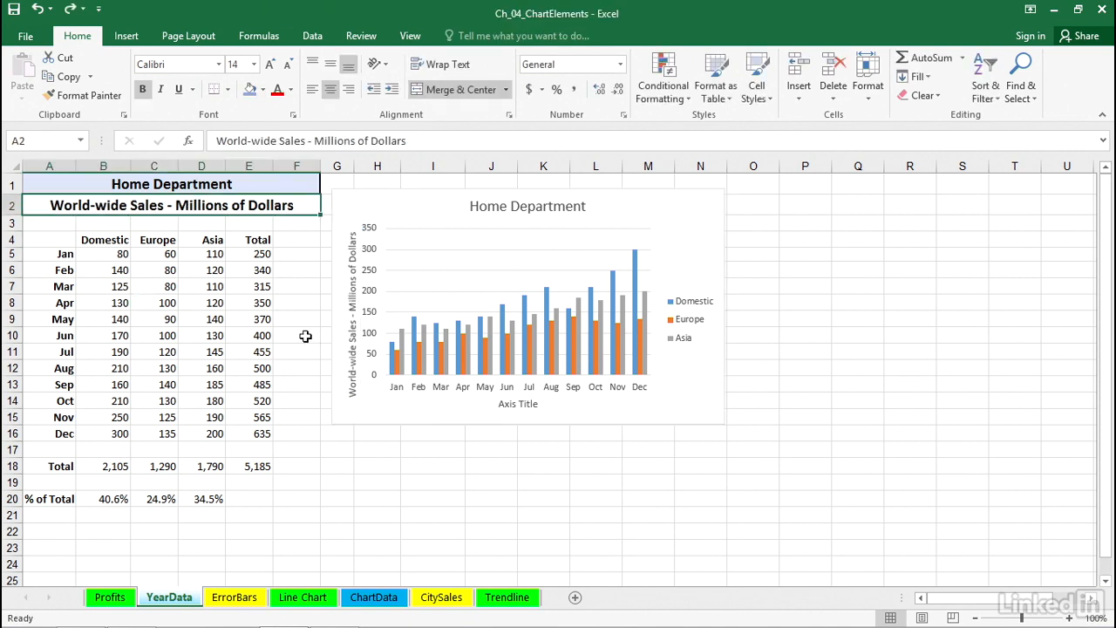
pyautogui.click(522, 403)
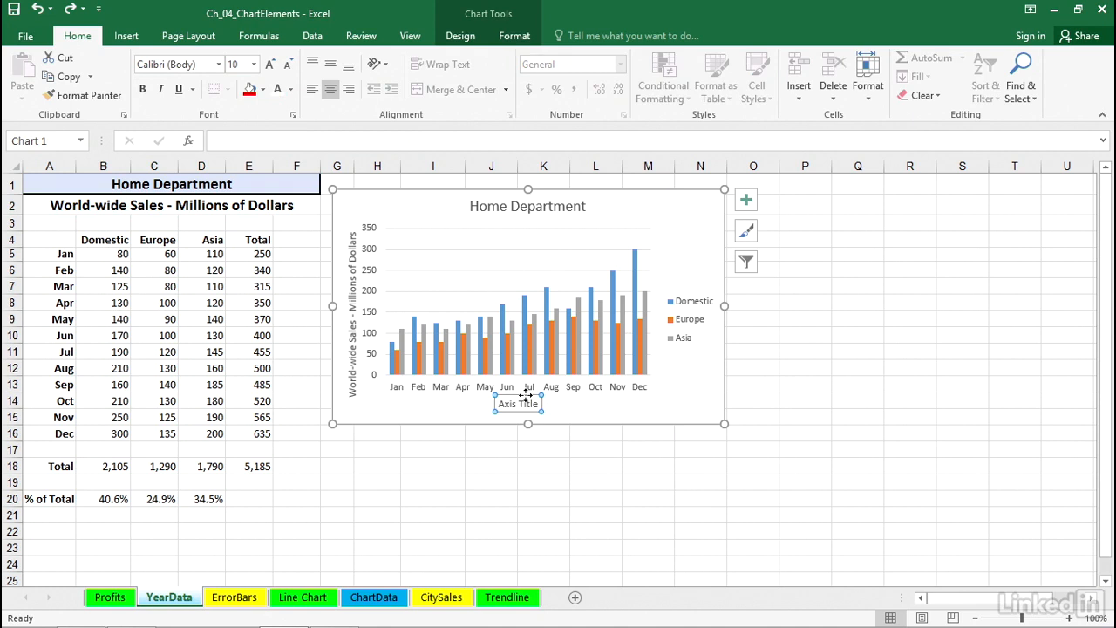
pyautogui.click(206, 189)
pyautogui.click(206, 204)
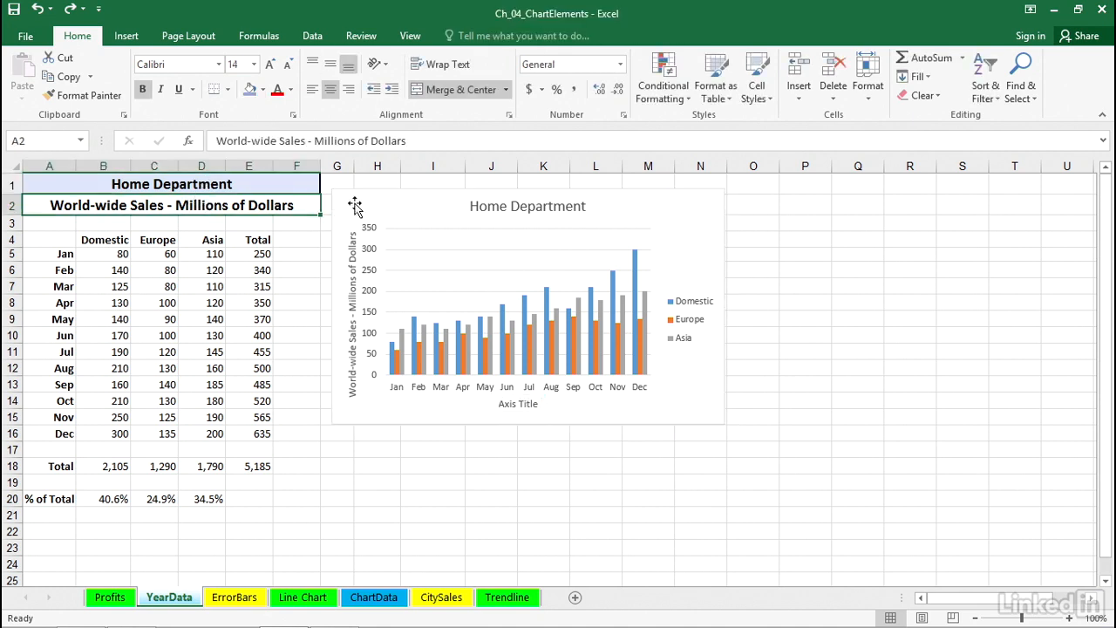
pyautogui.click(478, 210)
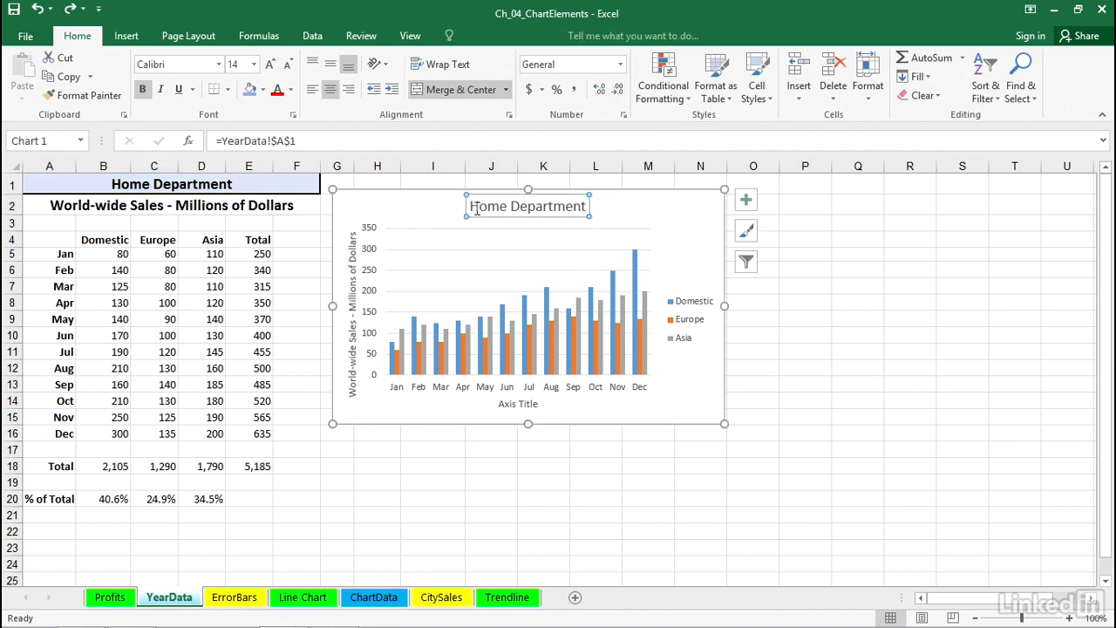
pyautogui.click(353, 236)
# Delete the linked "Home Department" title from the chart.
pyautogui.click(655, 206)
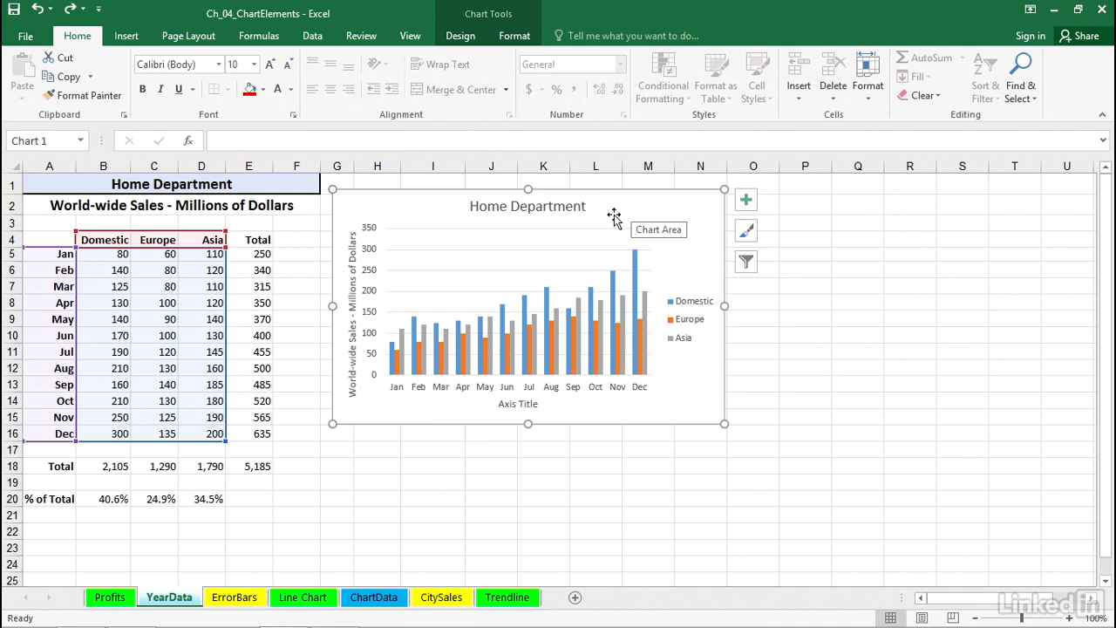
pyautogui.click(568, 208)
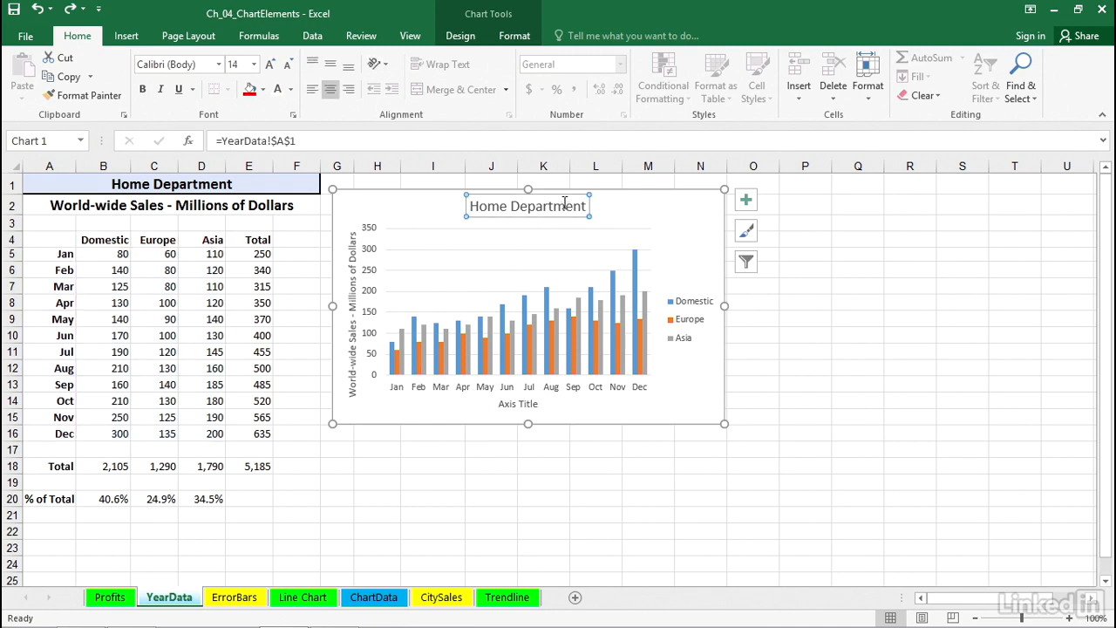
pyautogui.press('Delete')
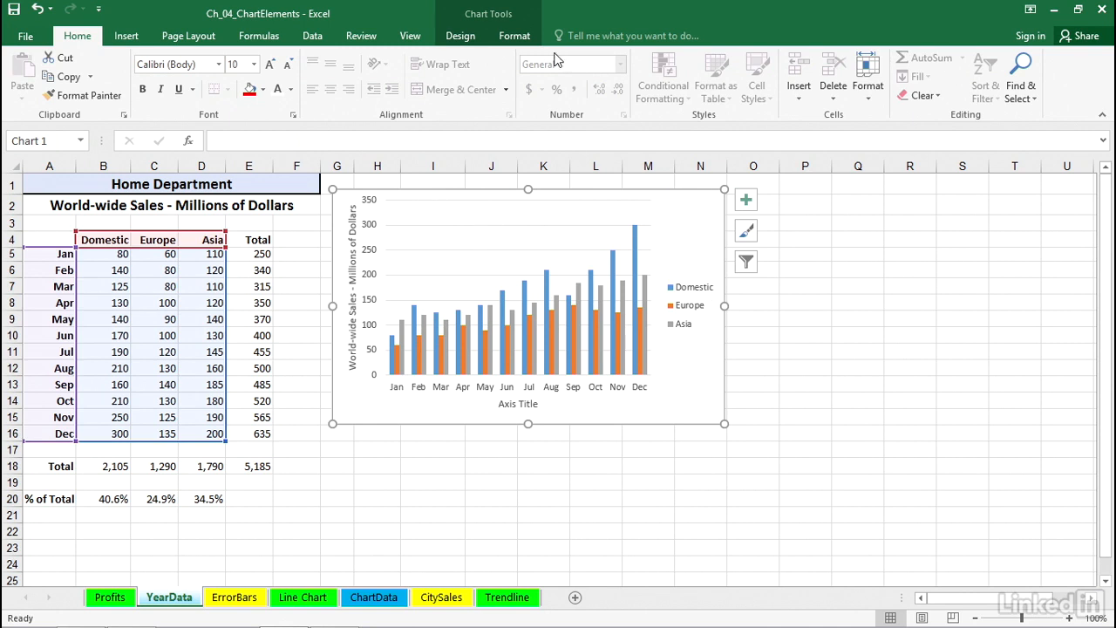
# Draw a text box inside the chart, over the upper part of the plot area above the early months' columns.
pyautogui.click(513, 38)
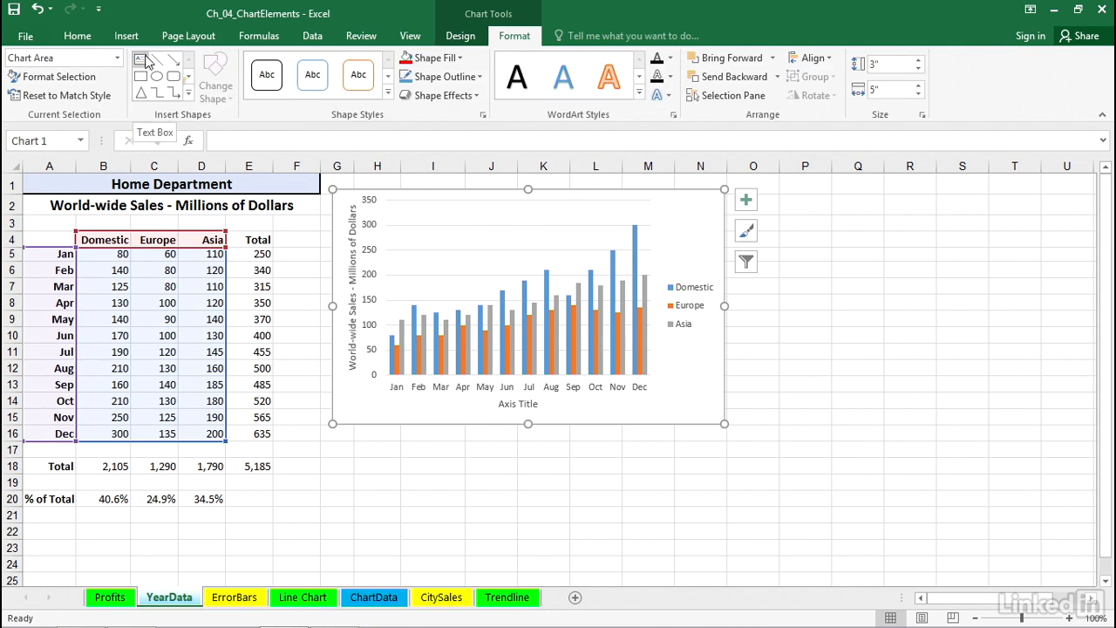
pyautogui.click(188, 94)
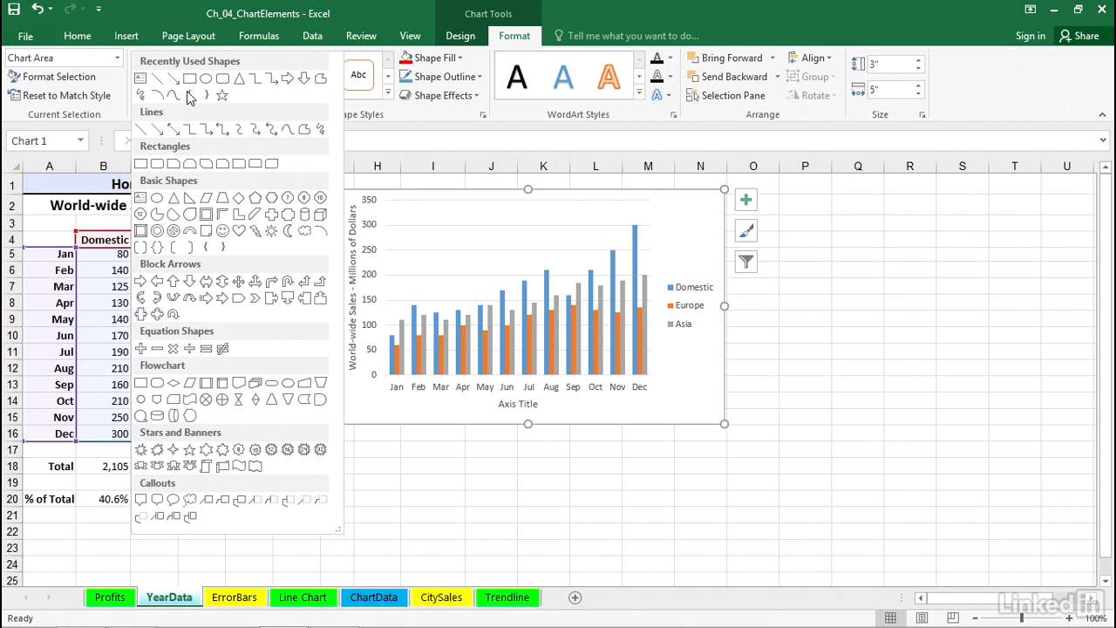
pyautogui.click(140, 78)
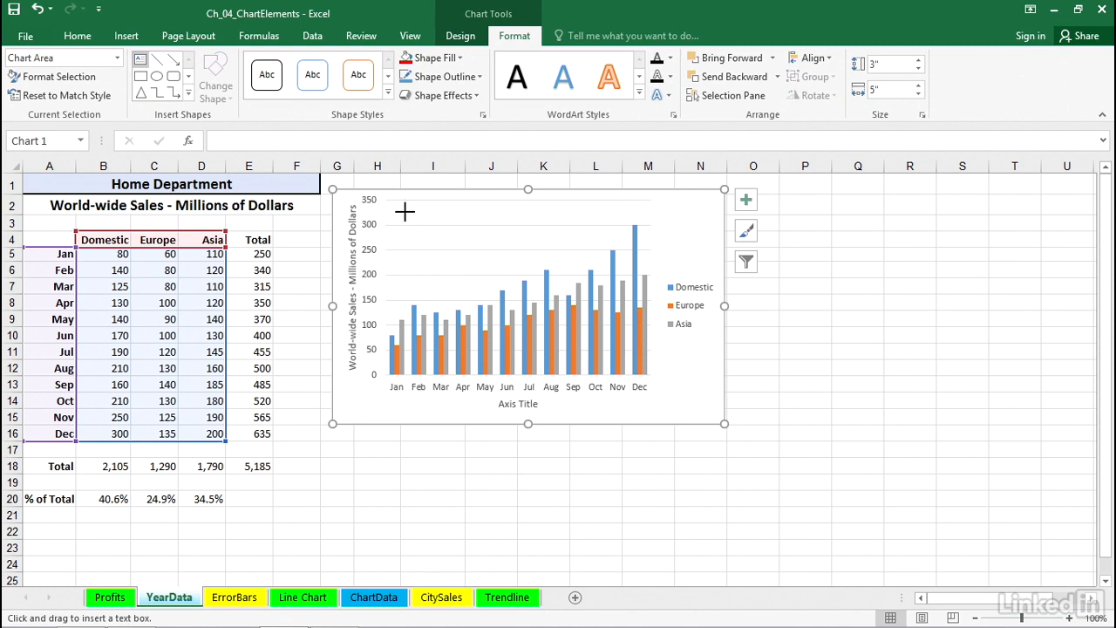
pyautogui.moveTo(404, 212)
pyautogui.mouseDown()
pyautogui.moveTo(503, 247)
pyautogui.moveTo(528, 241)
pyautogui.mouseUp()
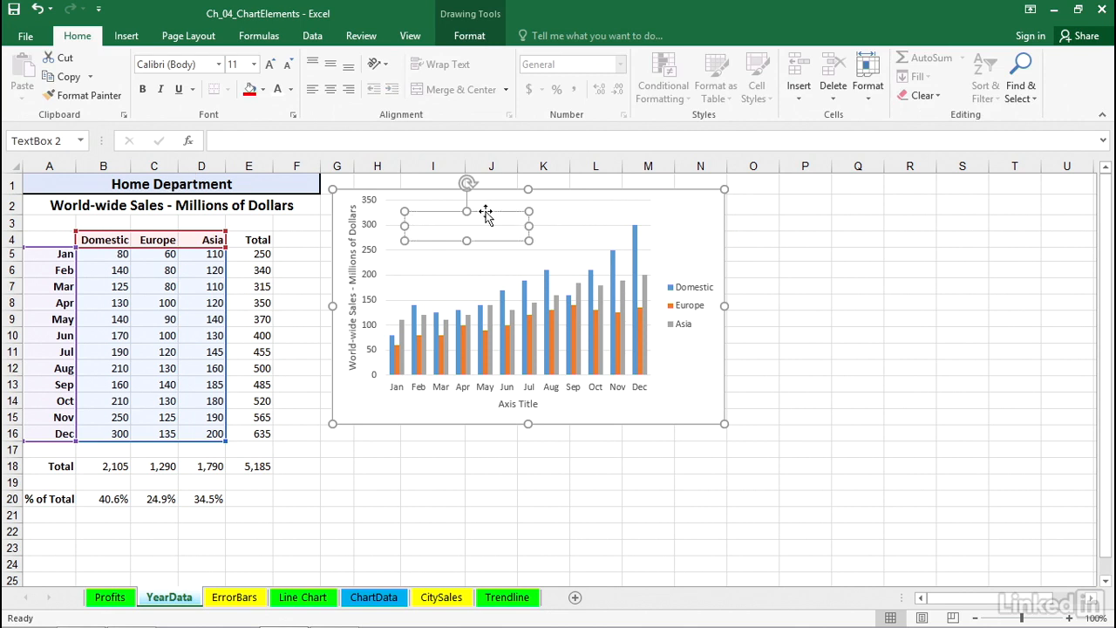
# Link the new text box to the heading in cell A1 with the formula =YearData!$A$1.
pyautogui.click(231, 141)
pyautogui.write('=')
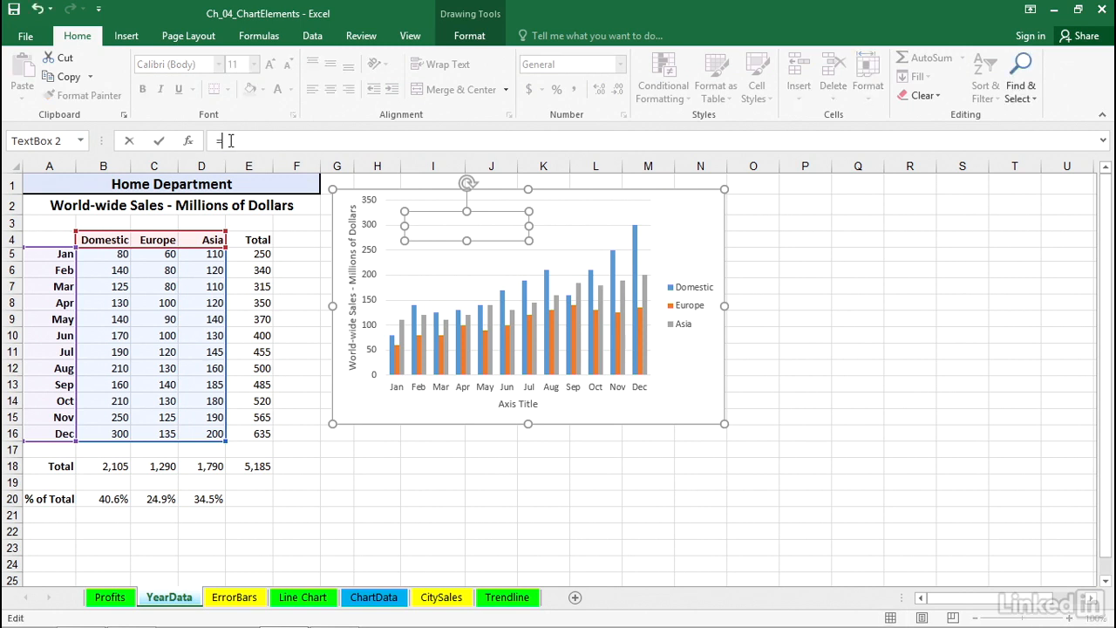
pyautogui.click(211, 180)
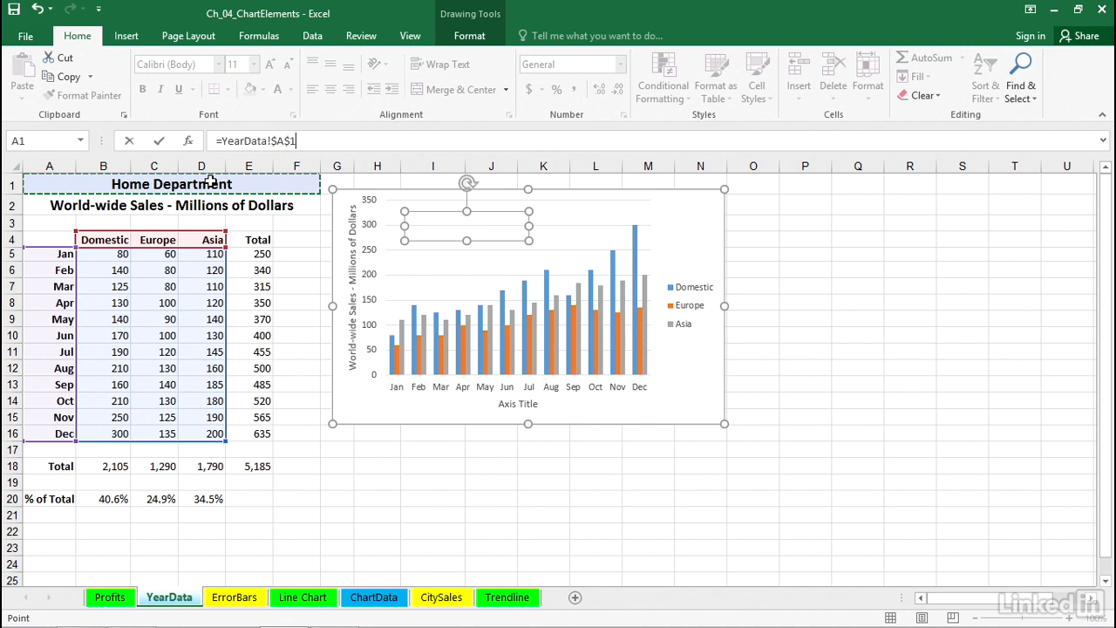
pyautogui.press('Return')
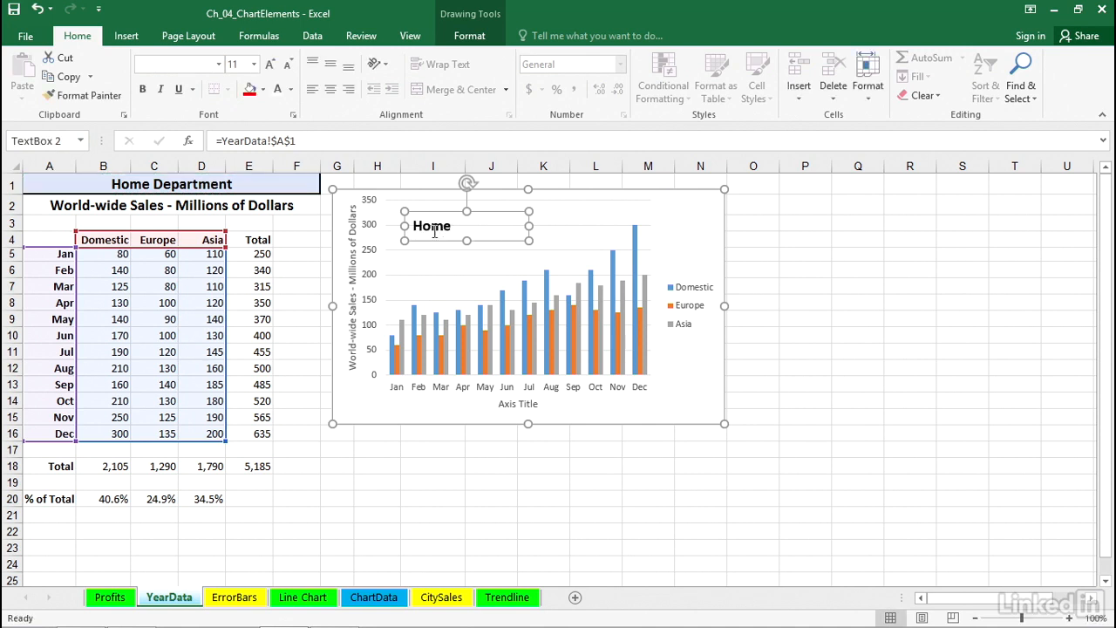
# Widen the linked text box to fit the full heading on one line and move the chart until its upper edge lies in row 3.
pyautogui.moveTo(529, 227); pyautogui.dragTo(564, 226)
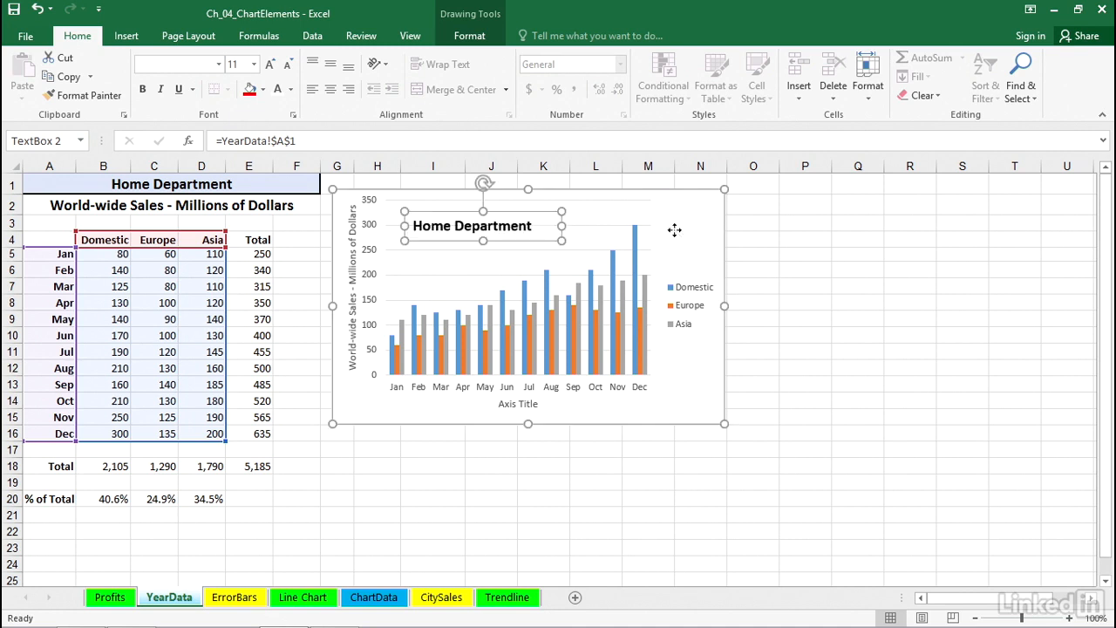
pyautogui.click(677, 212)
pyautogui.moveTo(682, 208); pyautogui.dragTo(704, 241)
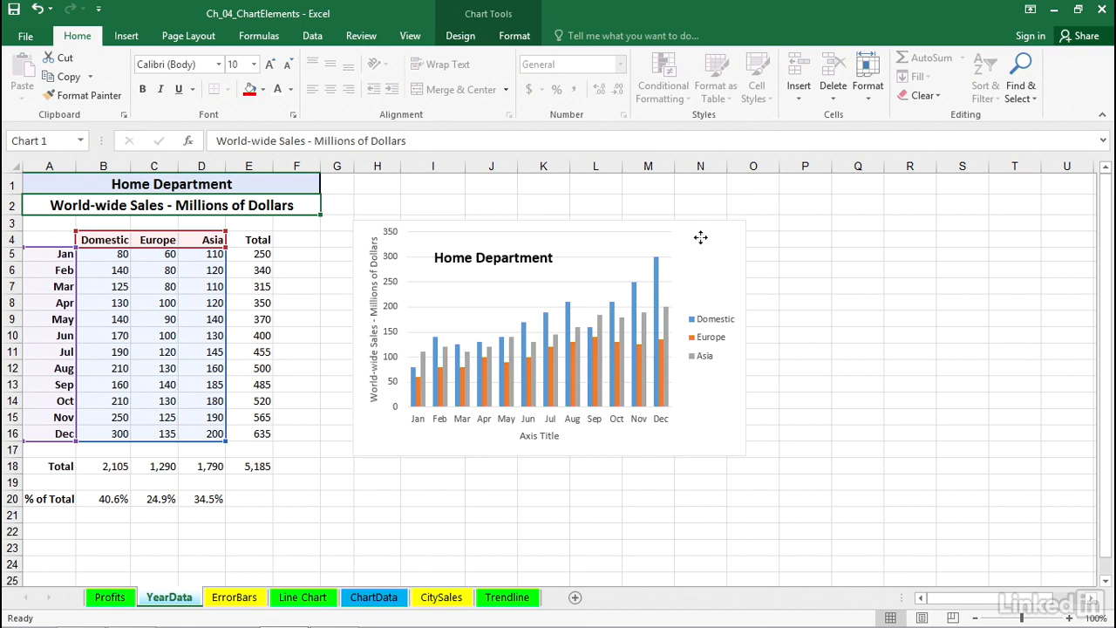
# Move the "Home Department" text box slightly up and left, between the chart's 350 and 300 gridlines.
pyautogui.click(546, 253)
pyautogui.moveTo(547, 245); pyautogui.dragTo(541, 234)
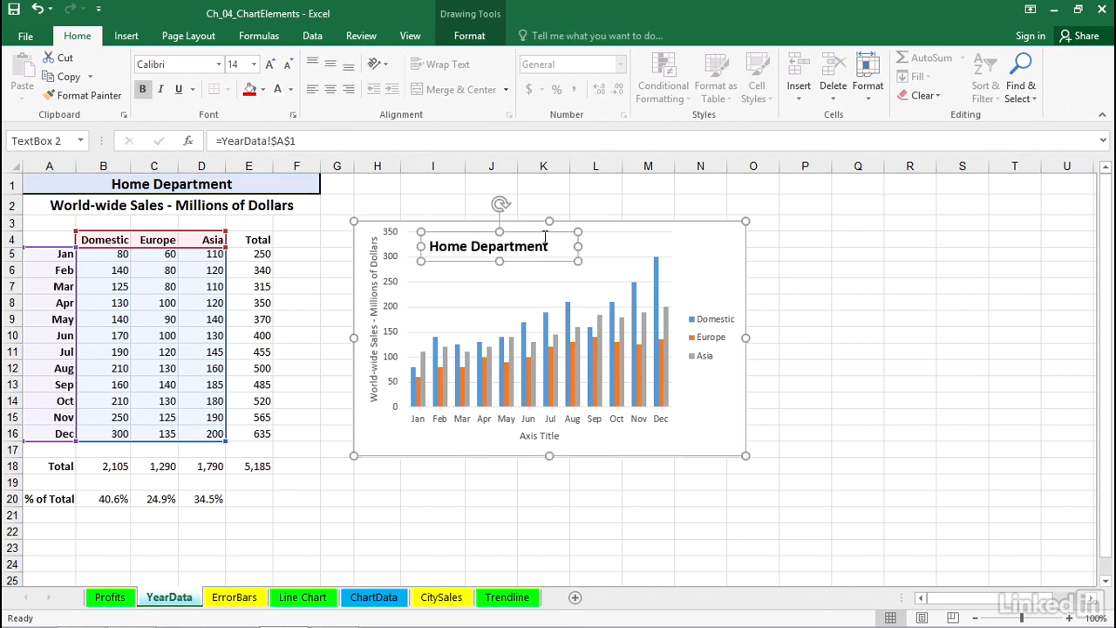
pyautogui.click(702, 243)
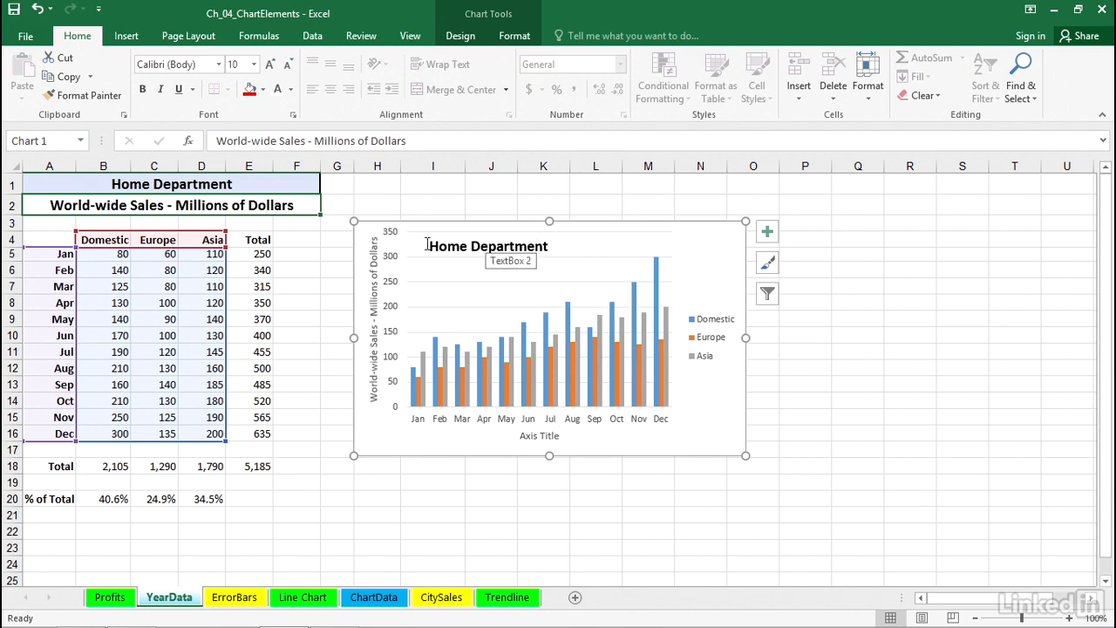
# Shorten the heading in cell A1 to "Home Dept." to test the linked text box.
pyautogui.doubleClick(235, 183)
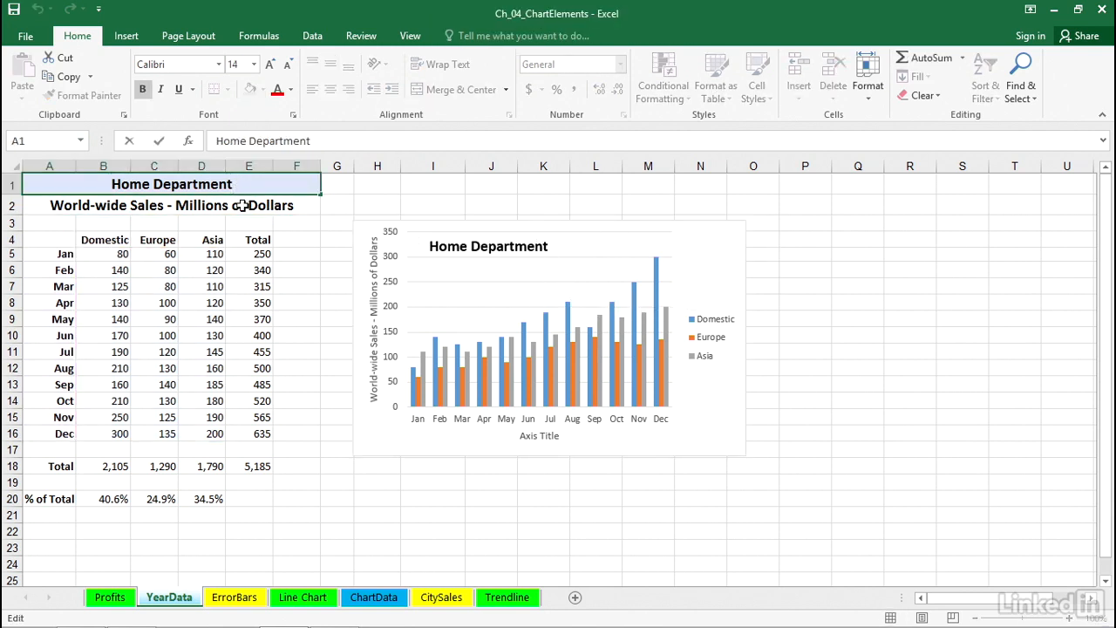
pyautogui.press('BackSpace')
pyautogui.press('BackSpace')
pyautogui.press('BackSpace')
pyautogui.press('BackSpace')
pyautogui.press('BackSpace')
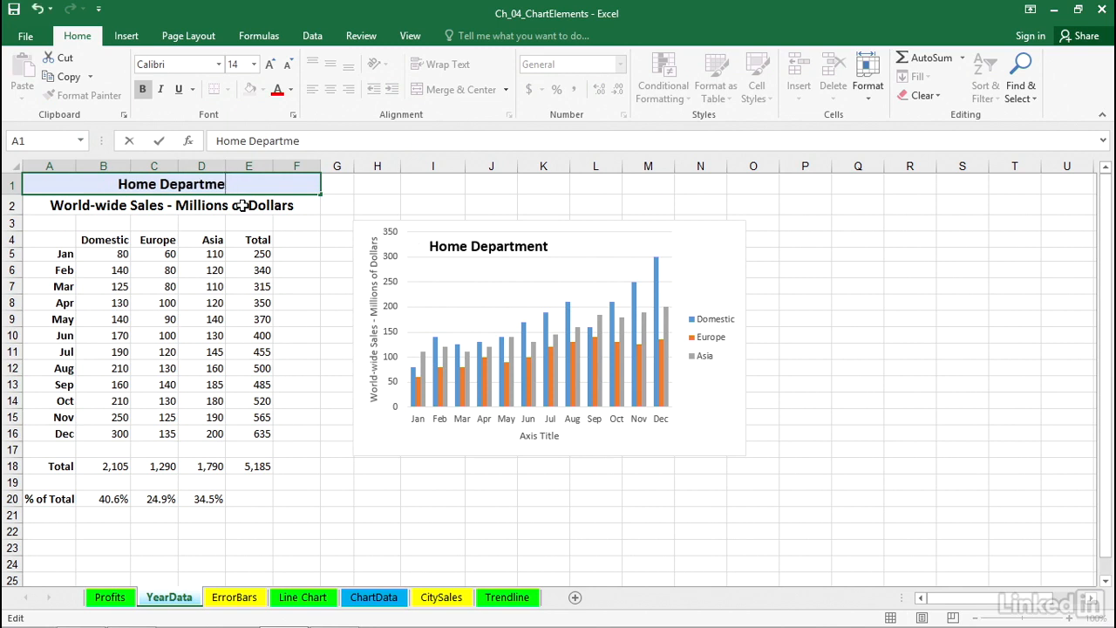
pyautogui.press('BackSpace')
pyautogui.press('BackSpace')
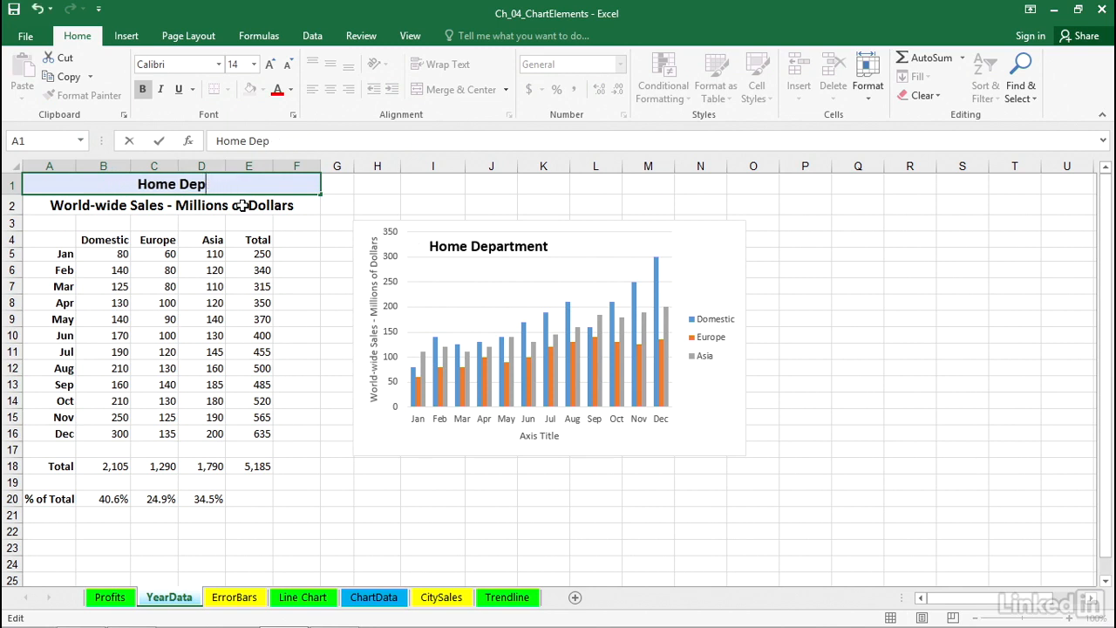
pyautogui.write('t.')
pyautogui.press('Return')
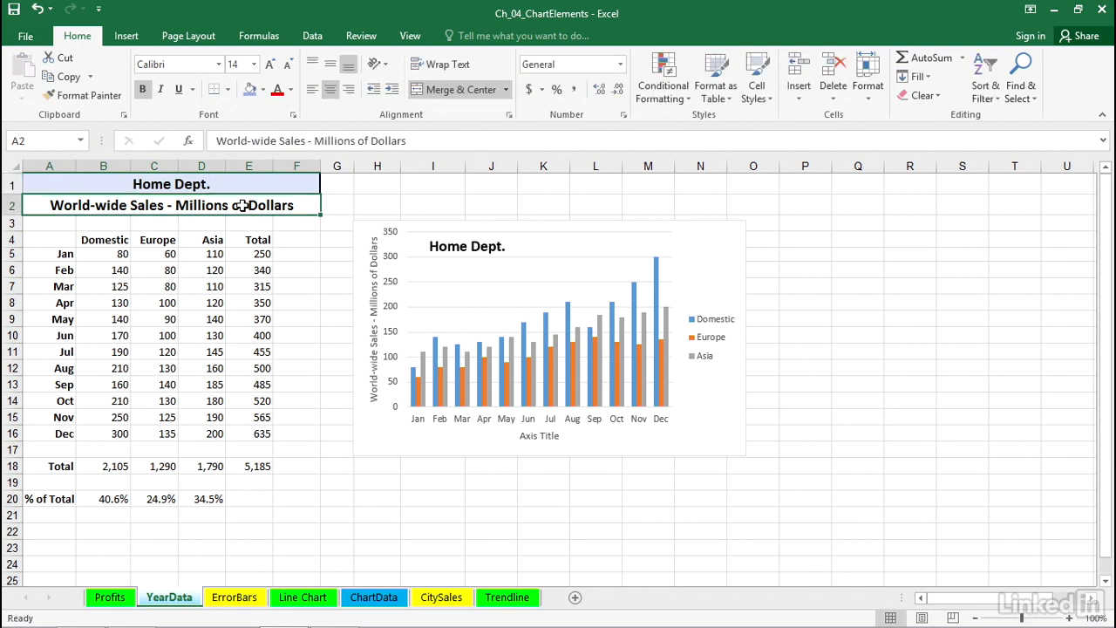
# Check the text box's cell link, and re-enter the vertical axis title's link to cell A2 as =YearData!$A$2.
pyautogui.click(492, 249)
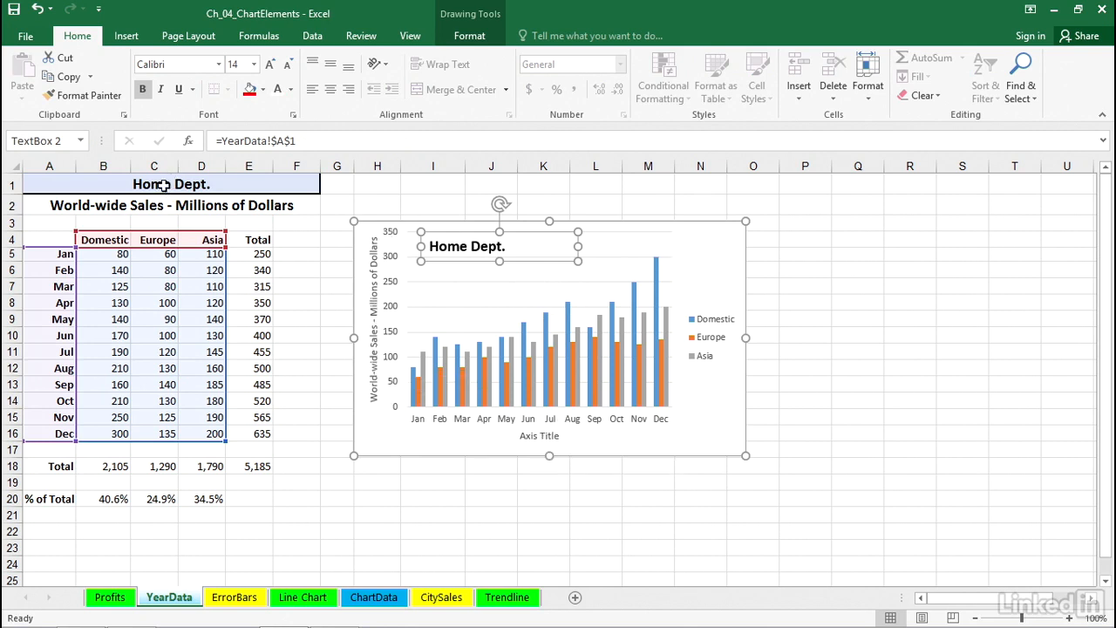
pyautogui.click(718, 274)
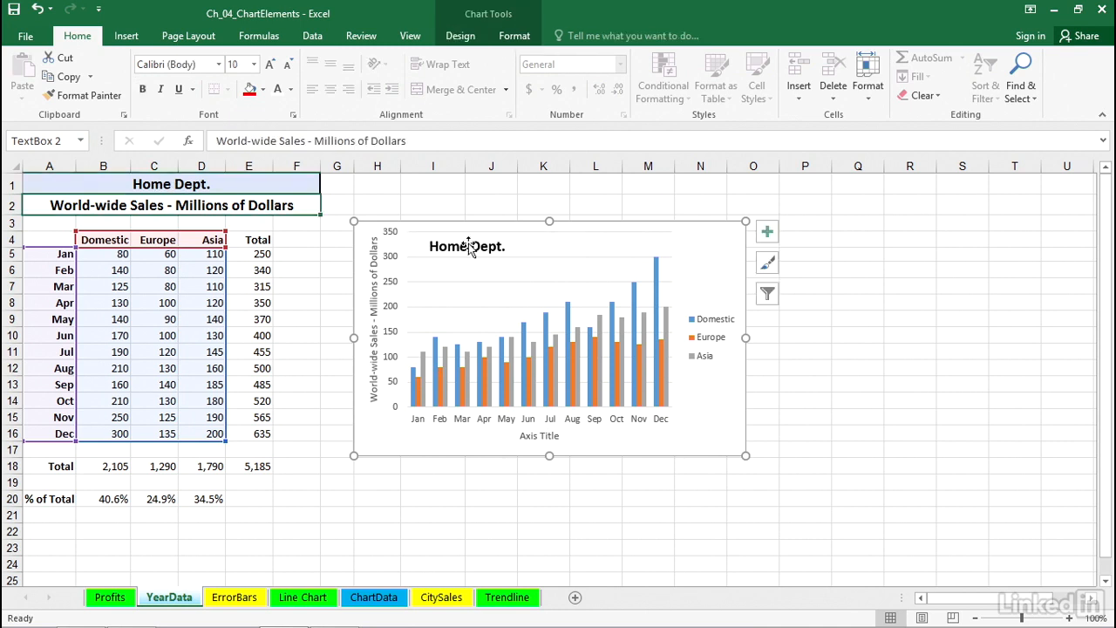
pyautogui.click(372, 266)
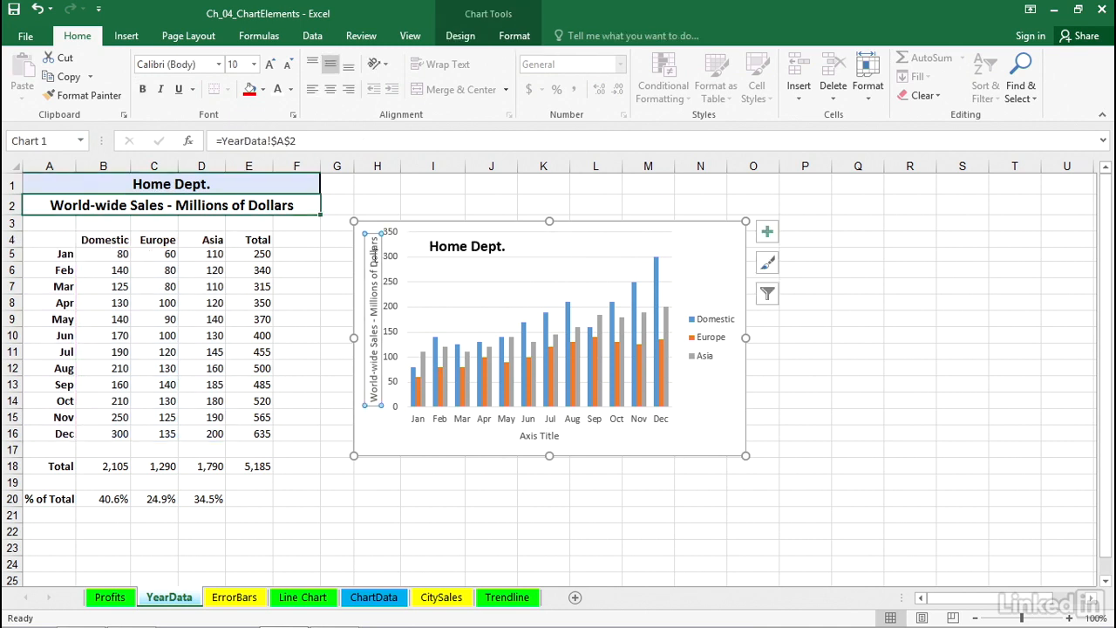
pyautogui.write('=')
pyautogui.click(217, 200)
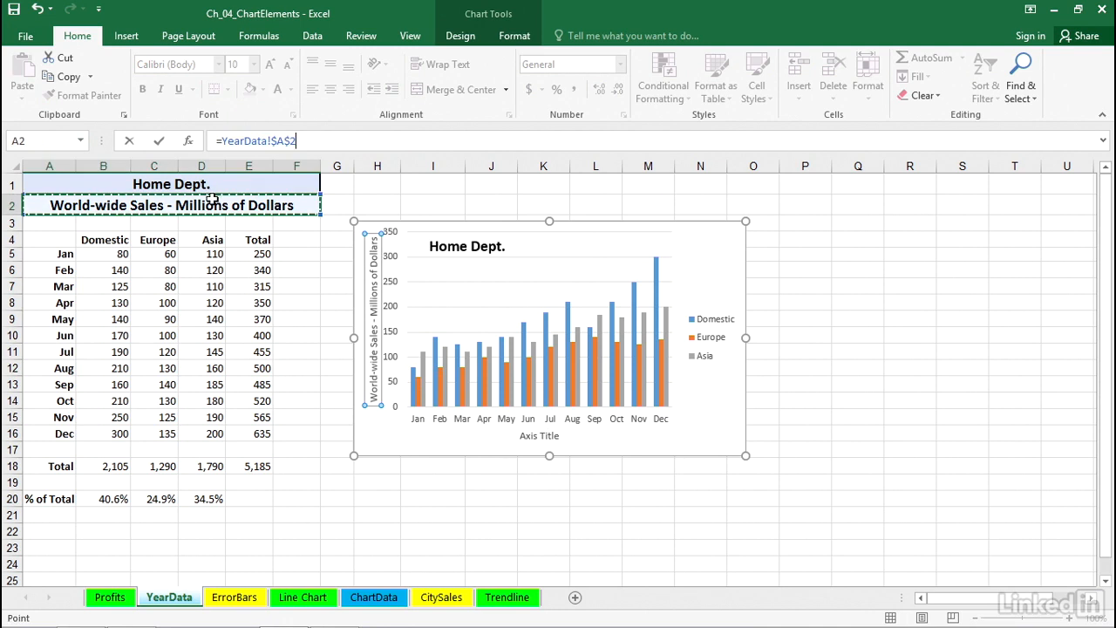
pyautogui.press('Return')
# Replace the text box's formula with a fresh link to the heading cell, =YearData!$A$1.
pyautogui.click(466, 248)
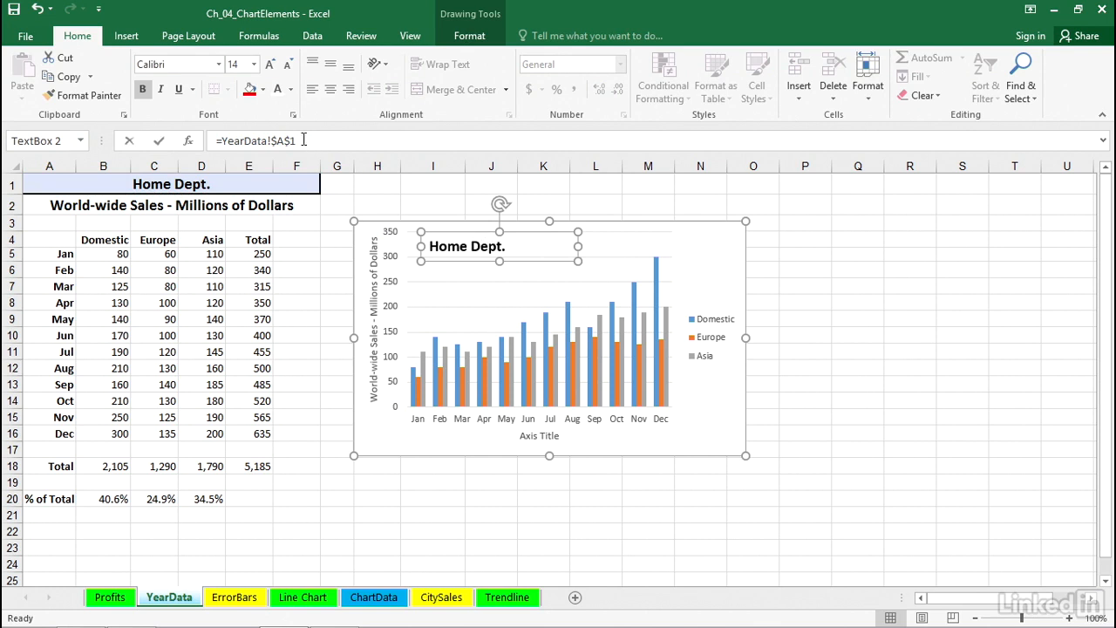
pyautogui.moveTo(314, 141); pyautogui.dragTo(188, 141)
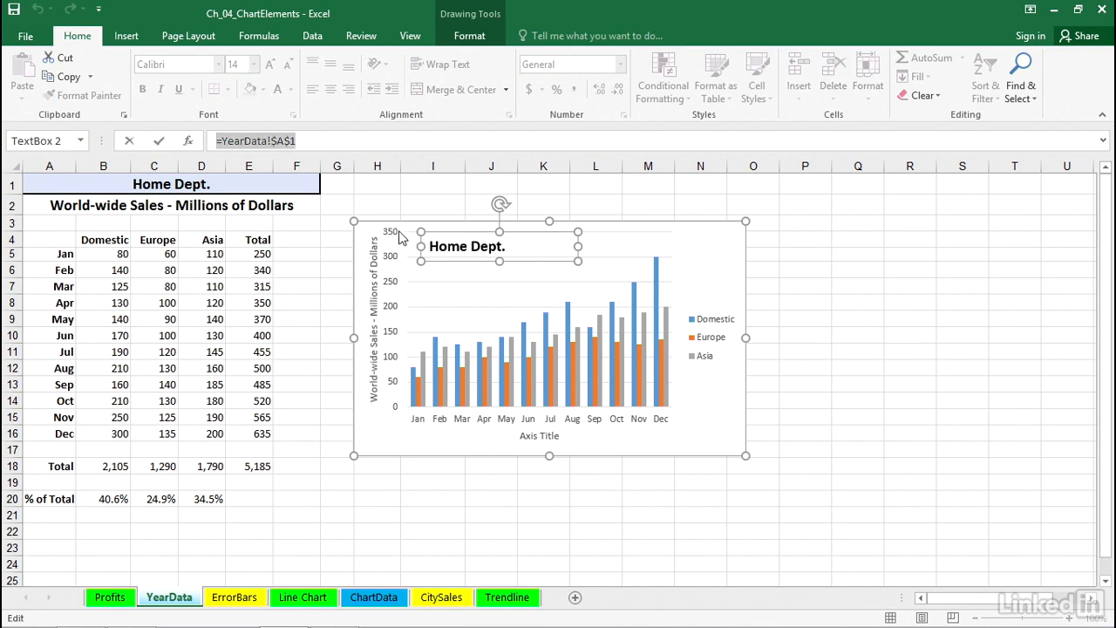
pyautogui.write('=')
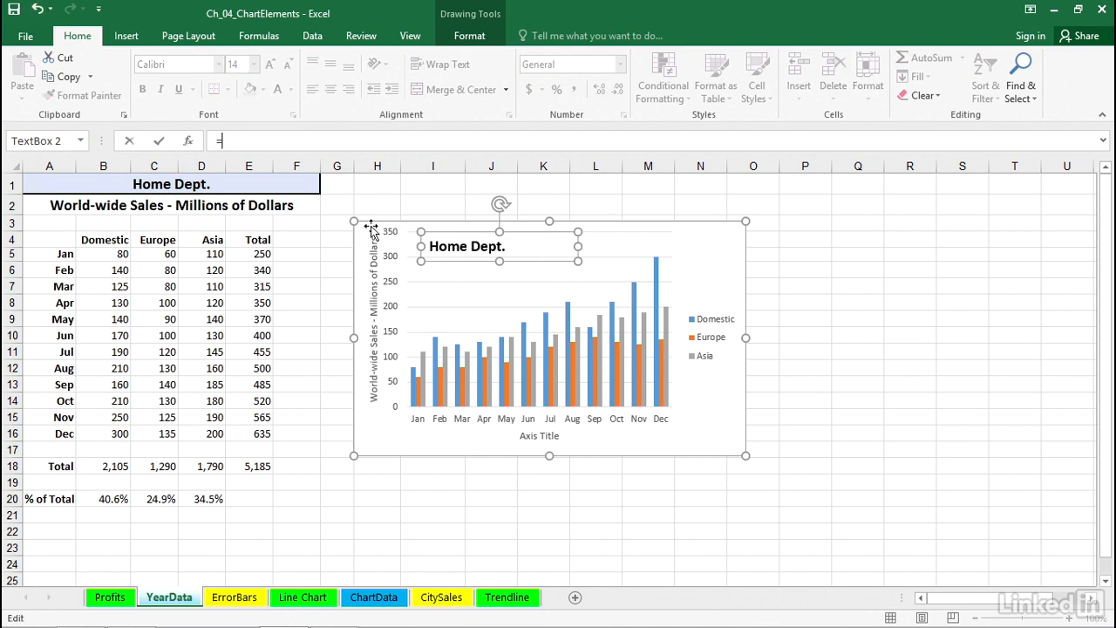
pyautogui.click(181, 195)
pyautogui.press('Return')
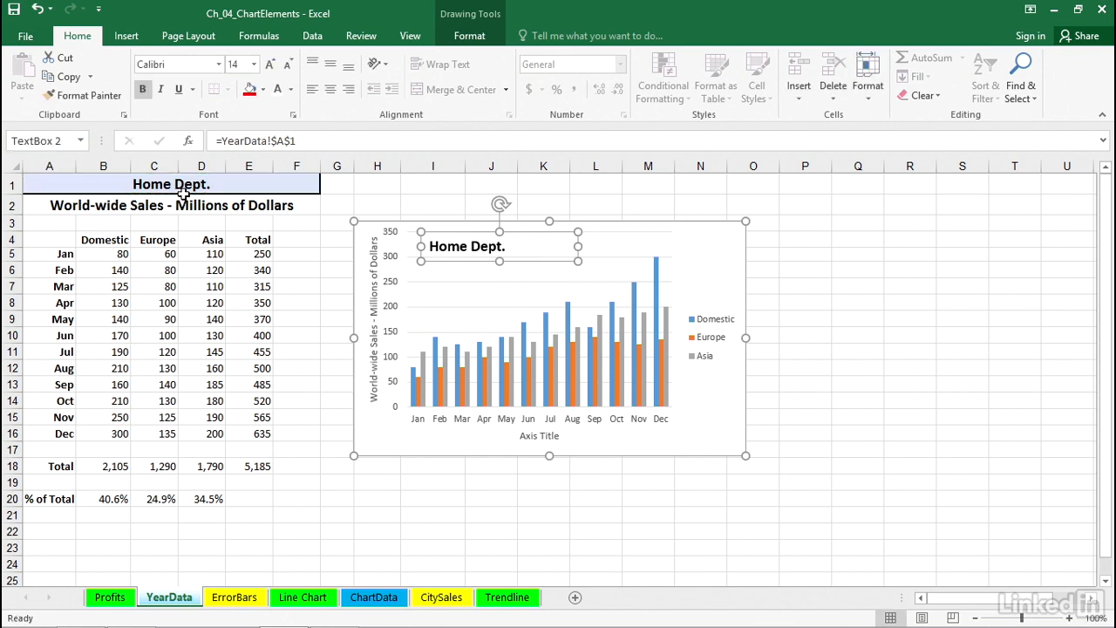